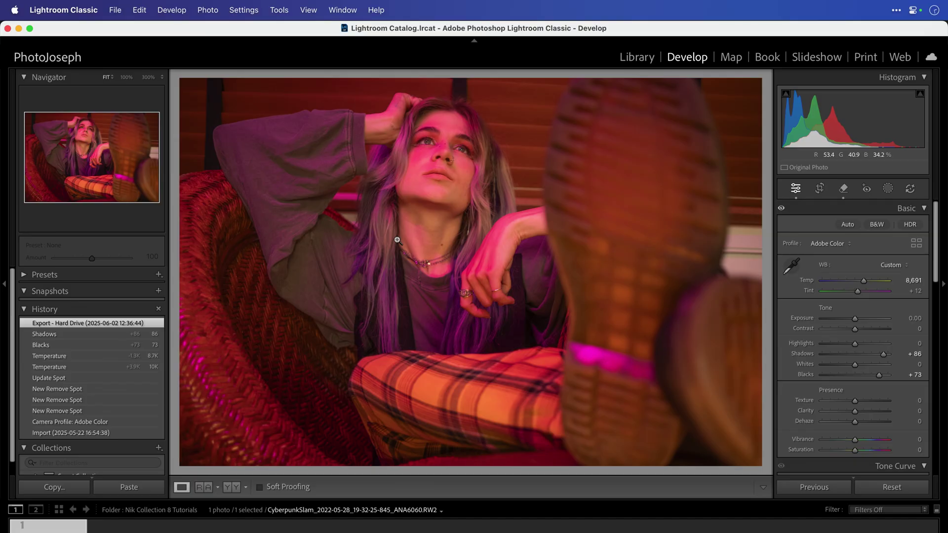
left_click(208, 10)
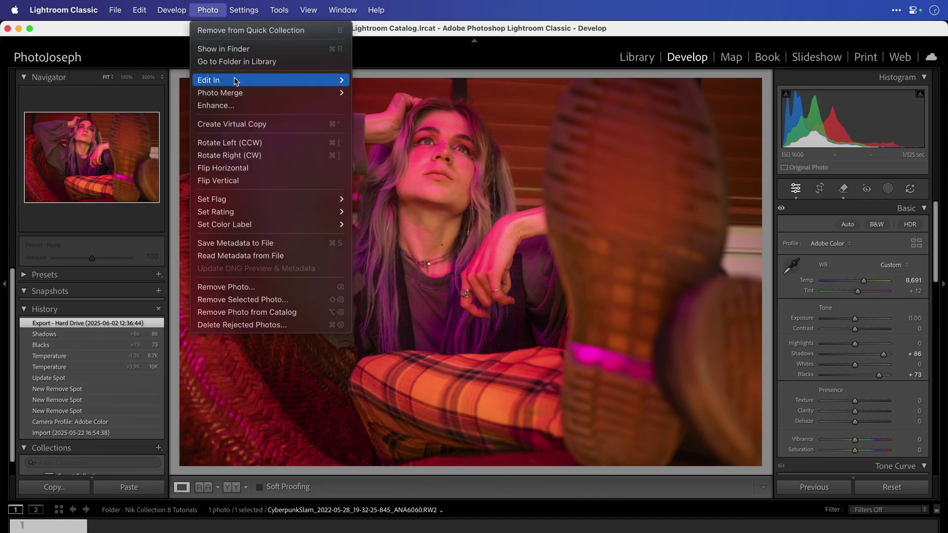
mouse_move(234, 81)
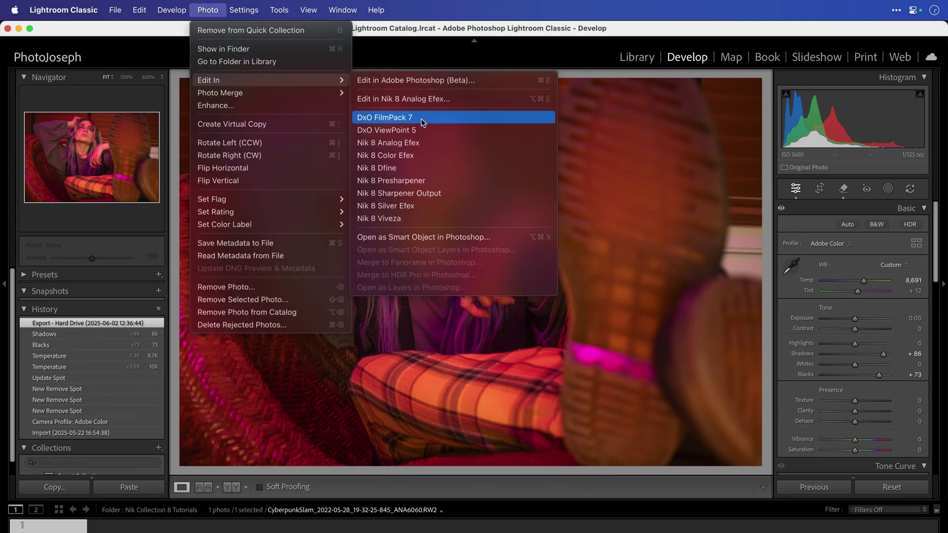
left_click(595, 207)
Send the raw portrait photo to Nik 8 Analog Efex for external editing
right_click(478, 221)
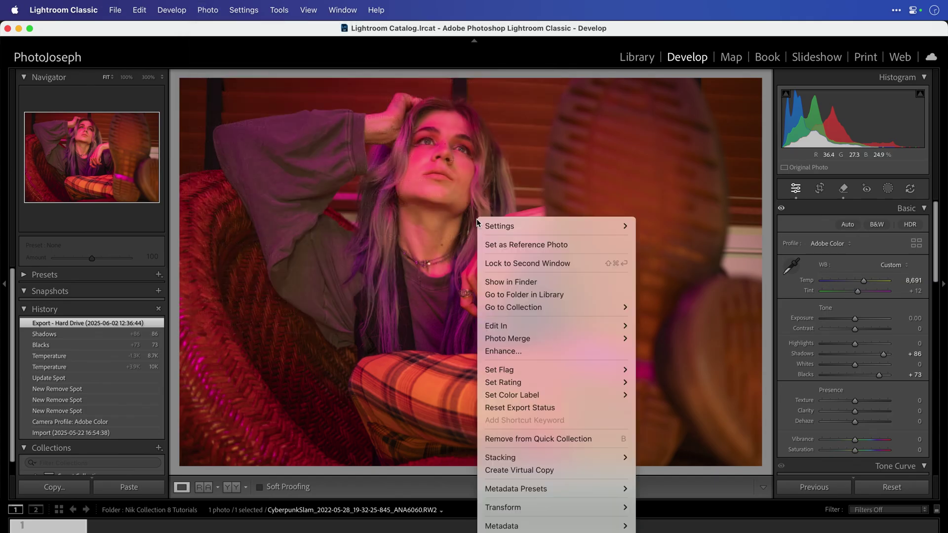
mouse_move(525, 330)
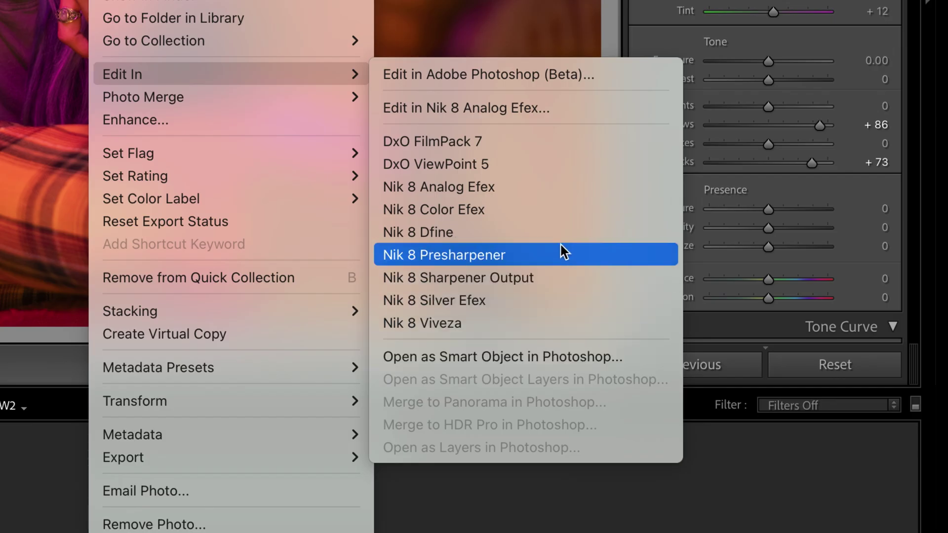
left_click(556, 210)
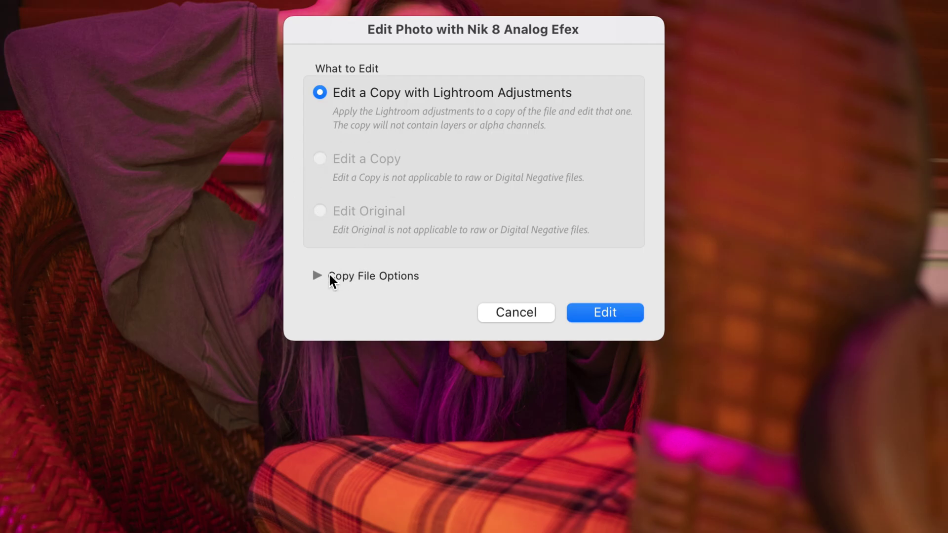
Keep the copy's file format at TIFF and bit depth at 16 bits/component, and start editing it in Nik 8 Analog Efex
left_click(318, 276)
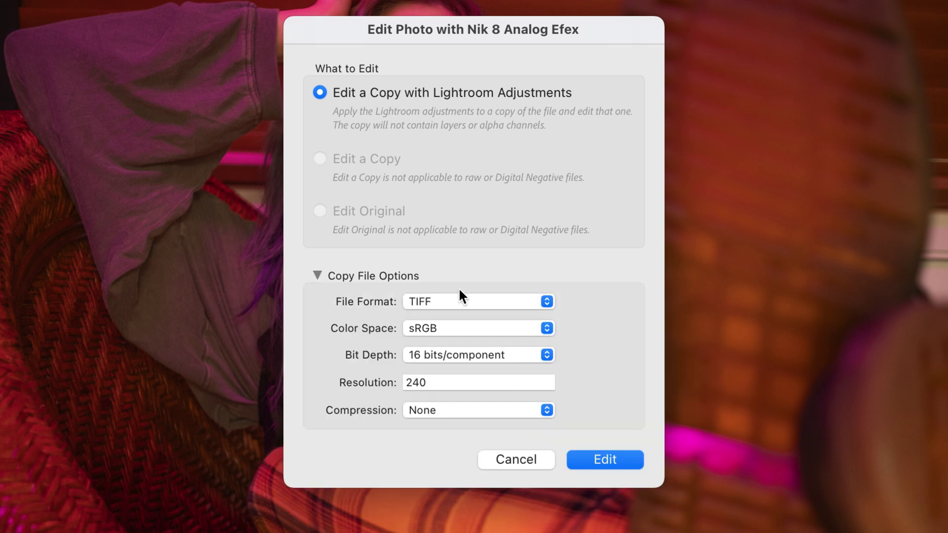
left_click(466, 302)
left_click(477, 299)
left_click(508, 355)
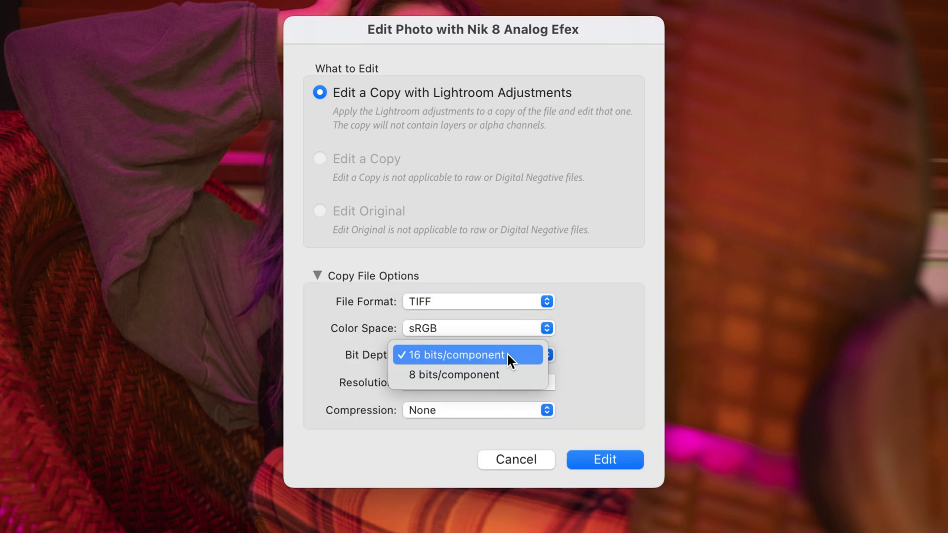
left_click(507, 354)
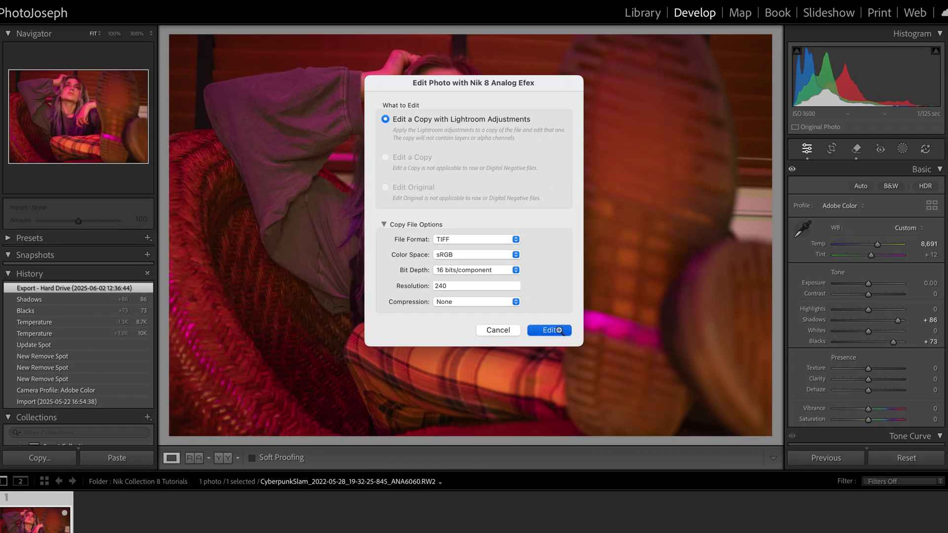
left_click(620, 456)
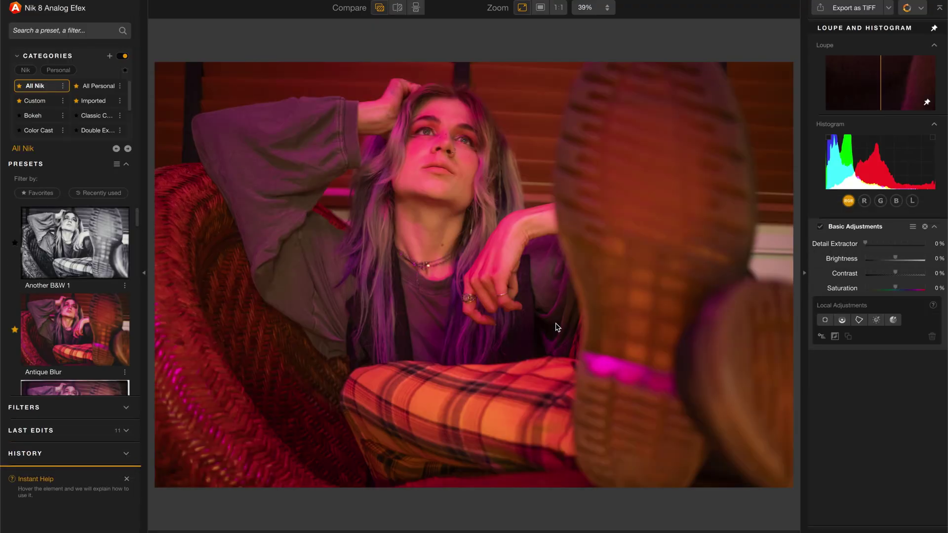
Give the photo the Another B&W 1 preset and apply the edit back to Lightroom Classic
left_click(88, 221)
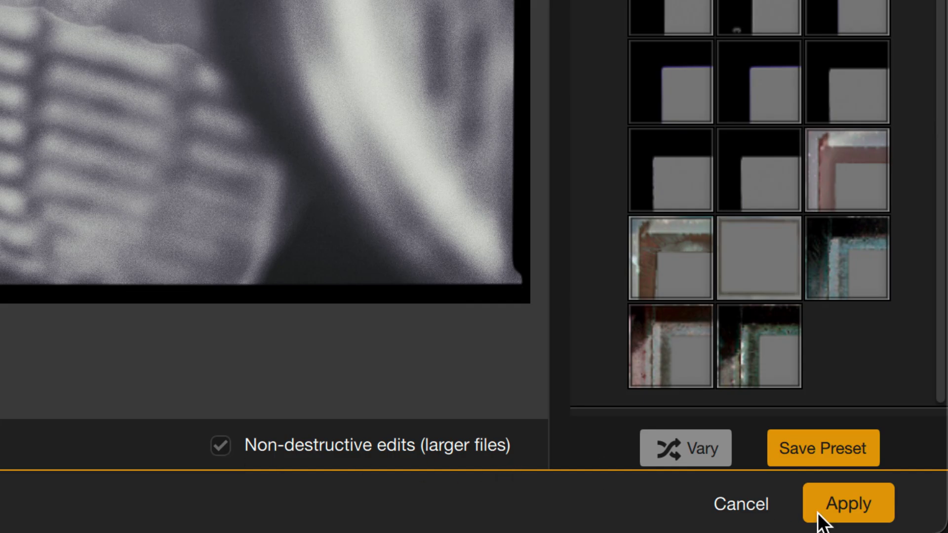
left_click(877, 503)
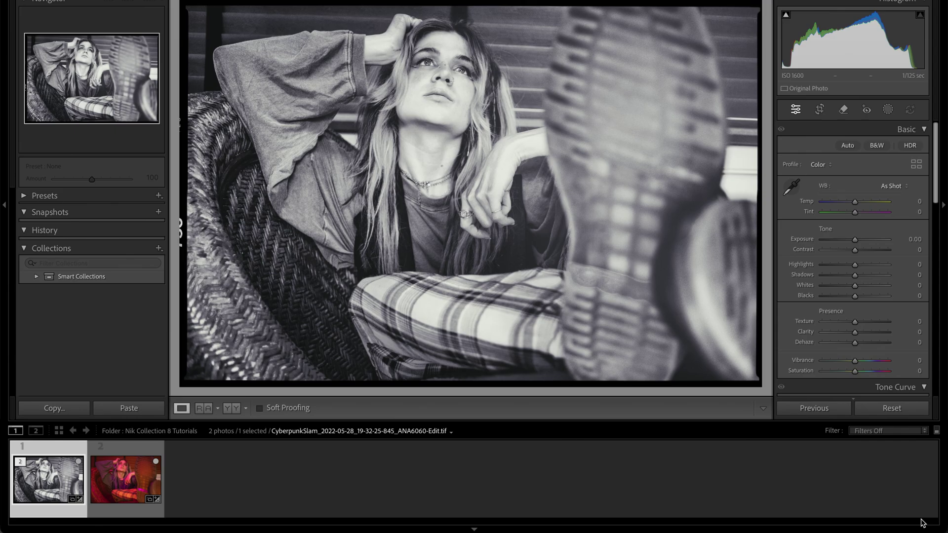
Reopen the edited black-and-white TIFF in Nik 8 Analog Efex using the Edit Original option
right_click(44, 490)
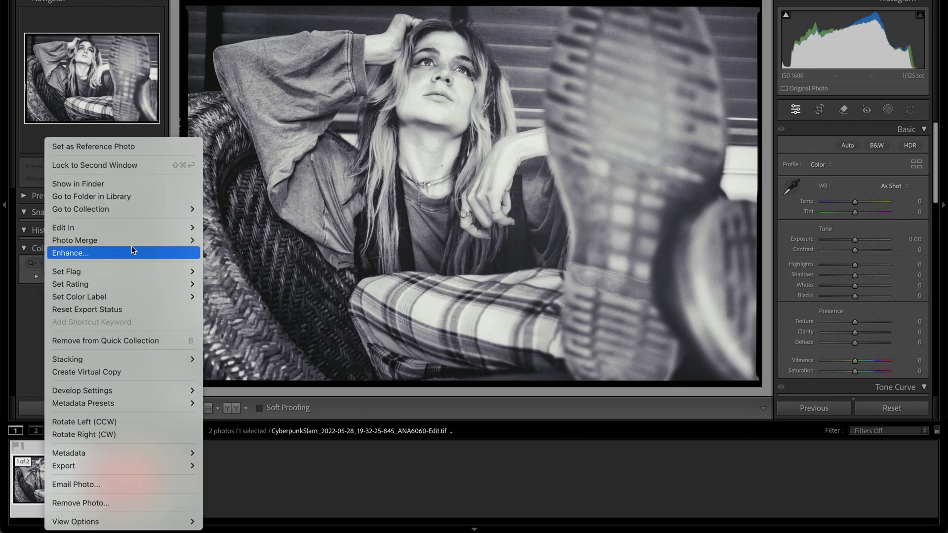
mouse_move(126, 230)
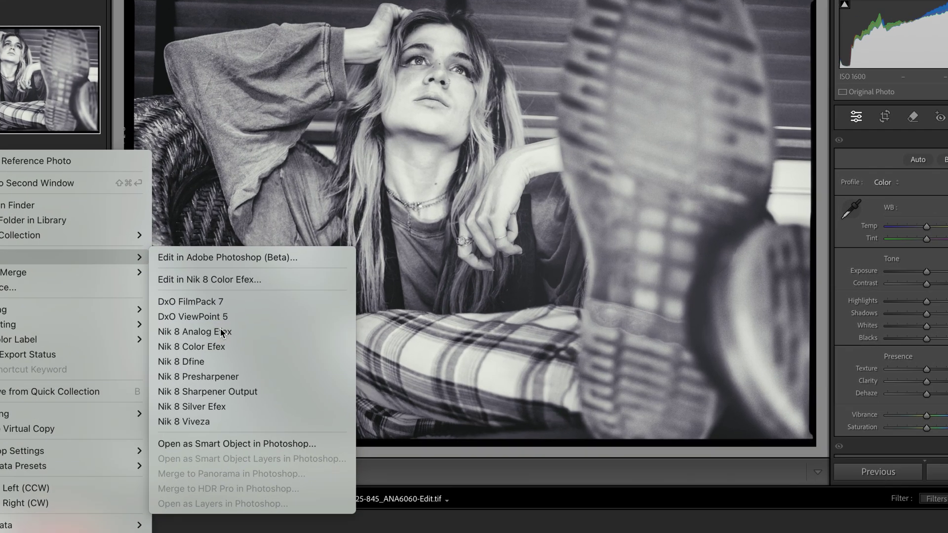
left_click(262, 291)
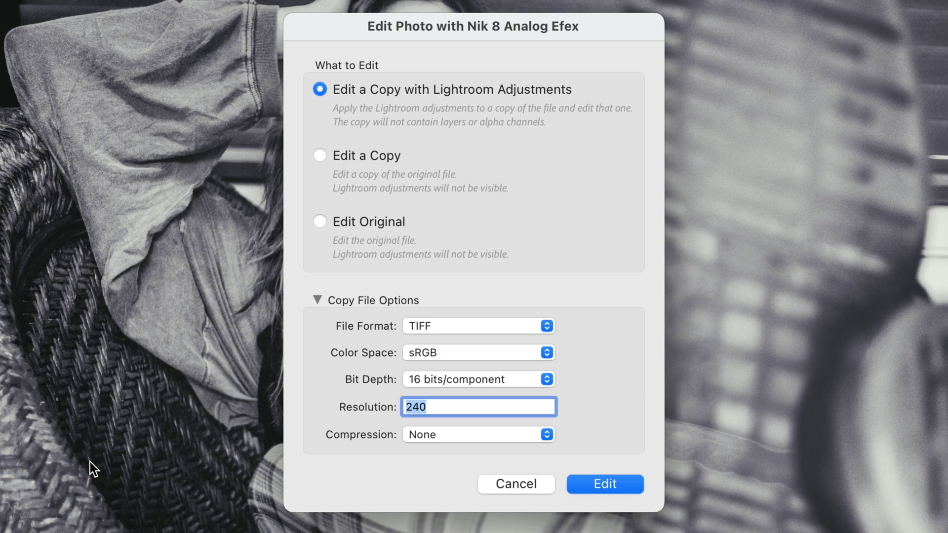
left_click(377, 153)
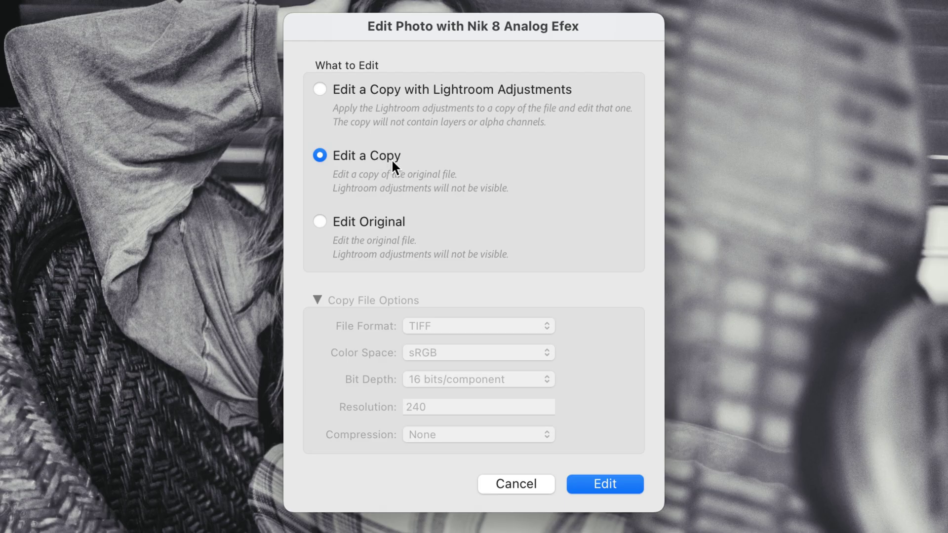
left_click(390, 225)
left_click(614, 487)
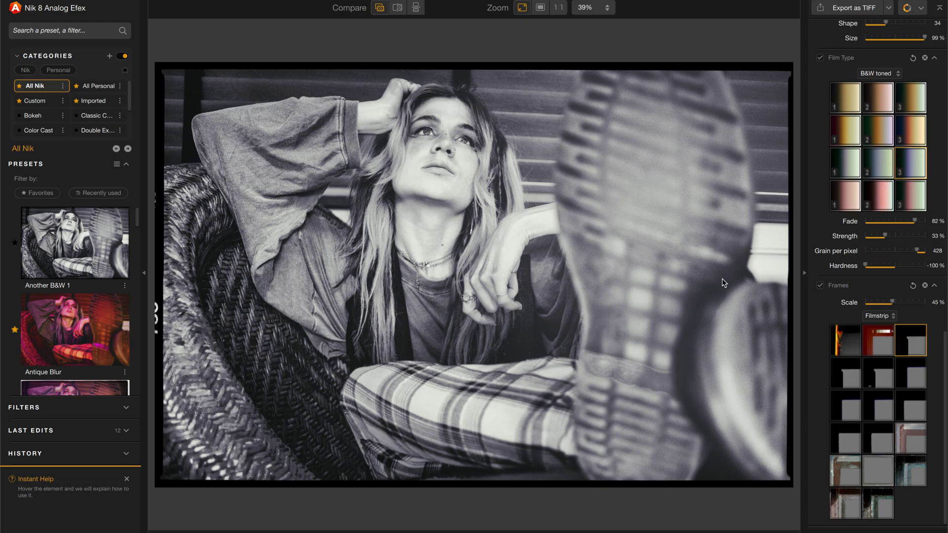
Review the saved filter settings, try the Antique Blur preset on the photo, and close Analog Efex without saving
scroll(845, 385, "up", 5)
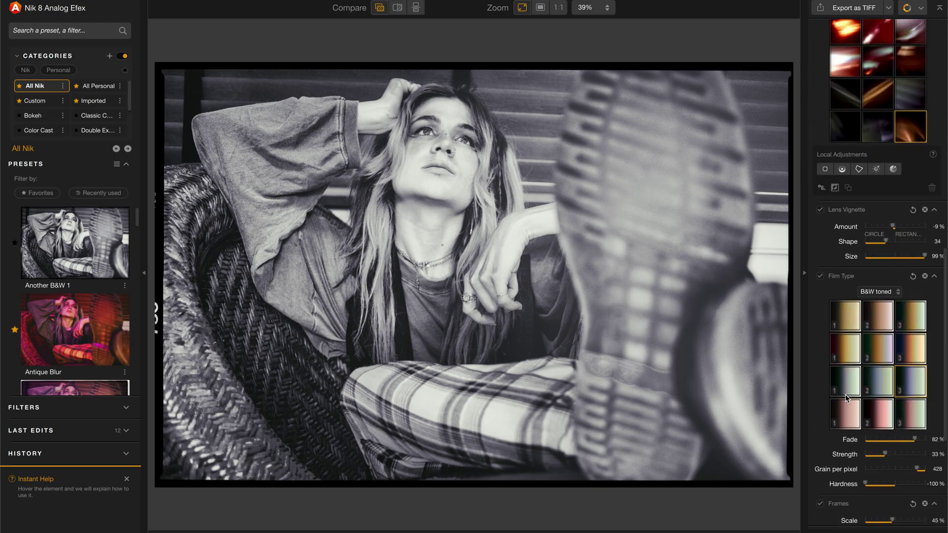
left_click(100, 324)
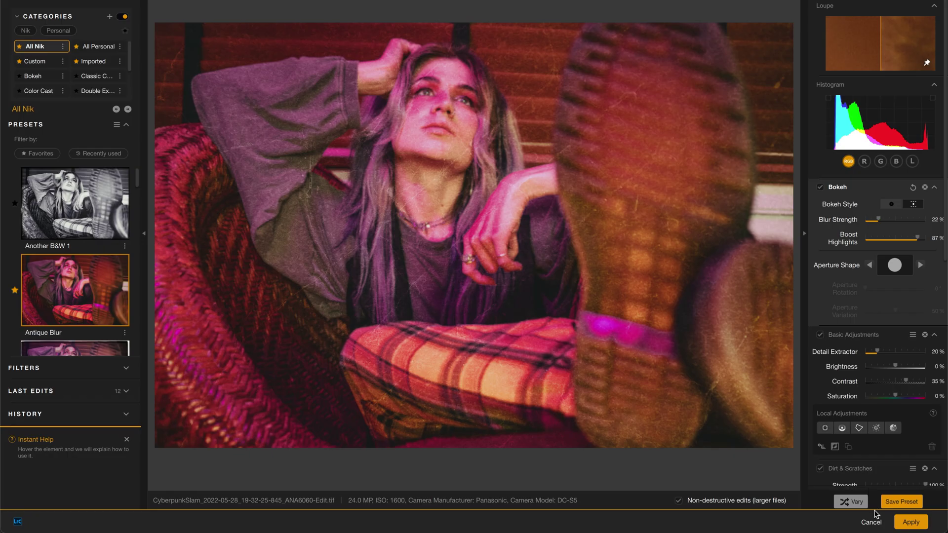
left_click(876, 519)
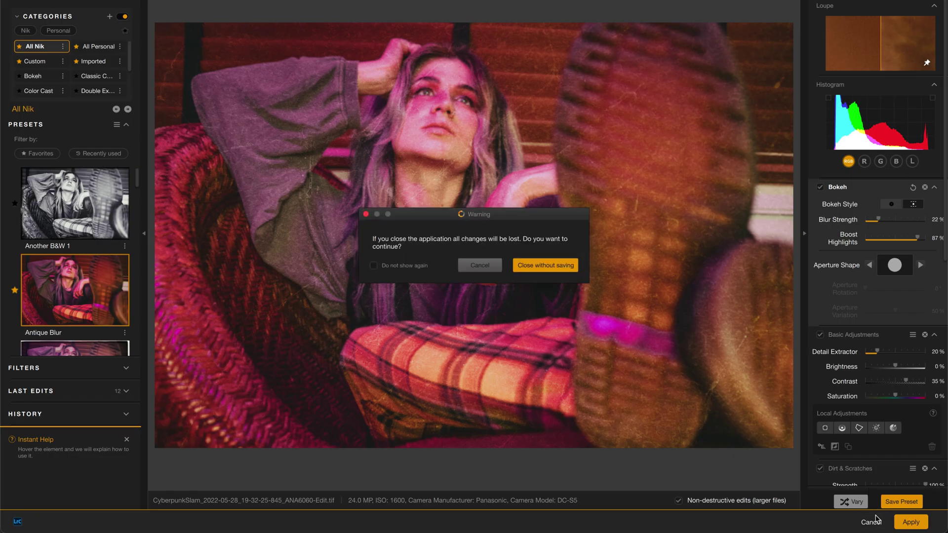
left_click(553, 267)
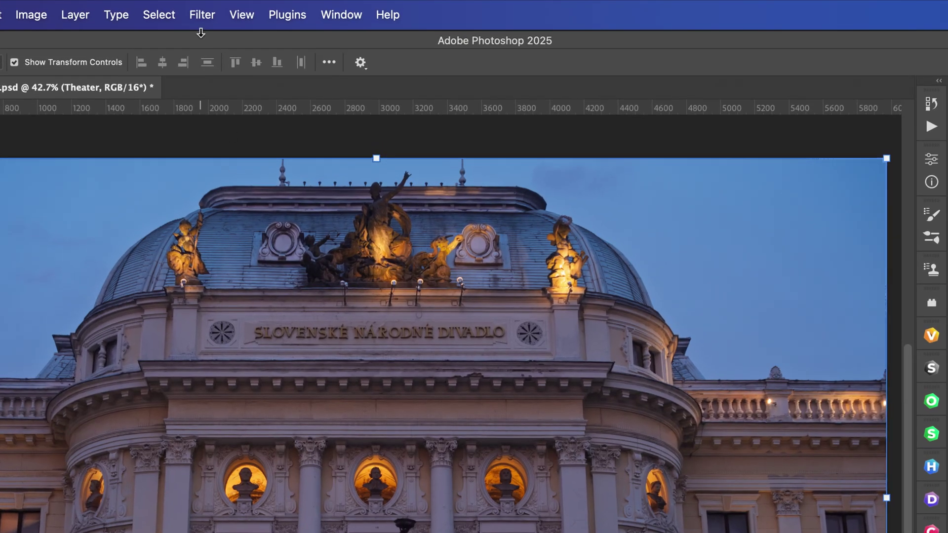
left_click(205, 14)
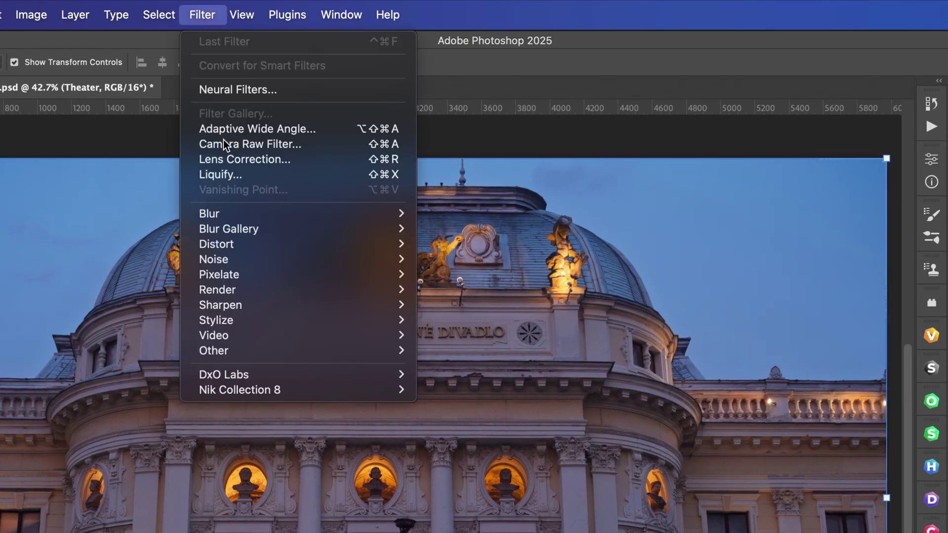
mouse_move(270, 389)
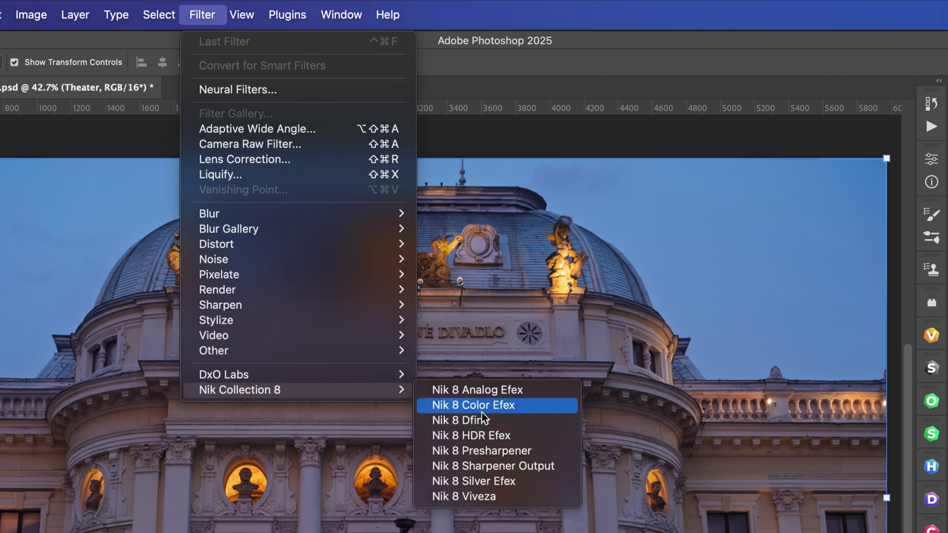
left_click(615, 485)
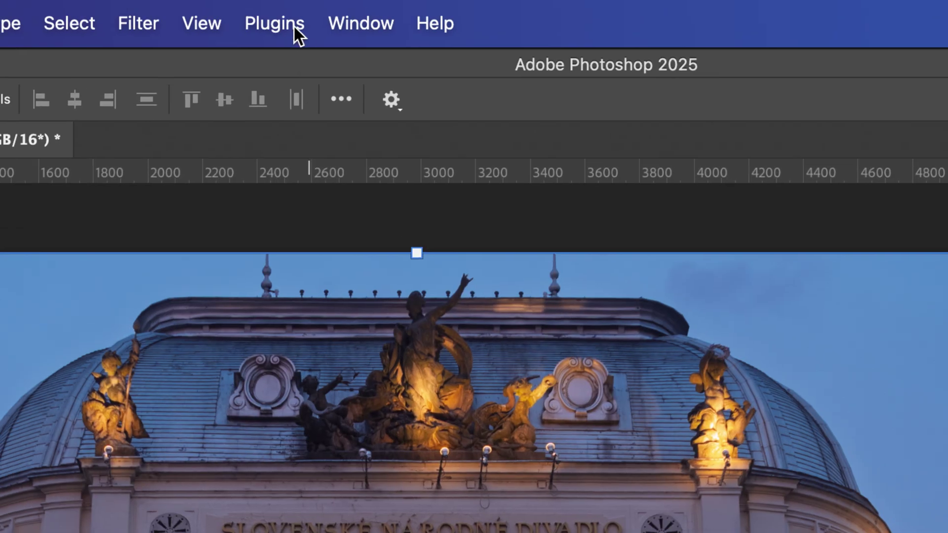
Open the Nik Collection 8 preferences in Photoshop
left_click(288, 21)
mouse_move(310, 173)
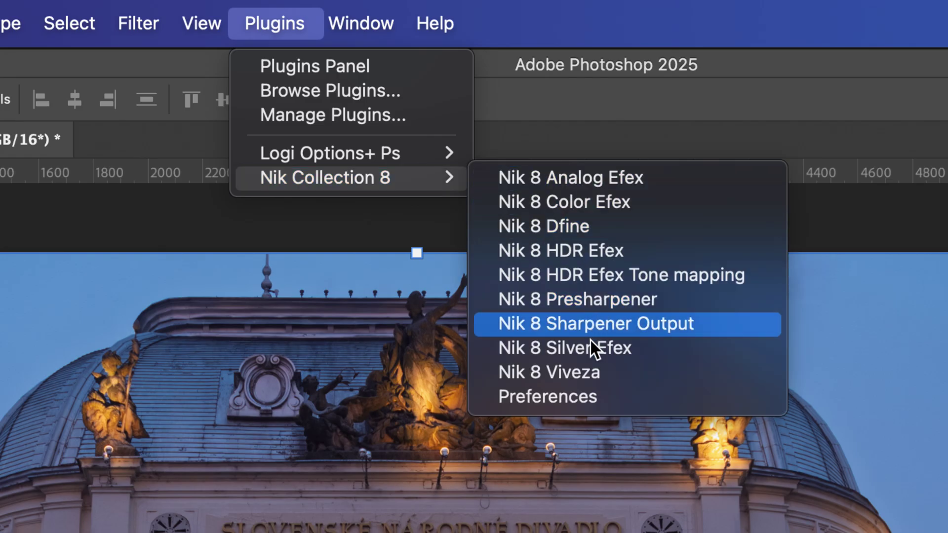
left_click(600, 394)
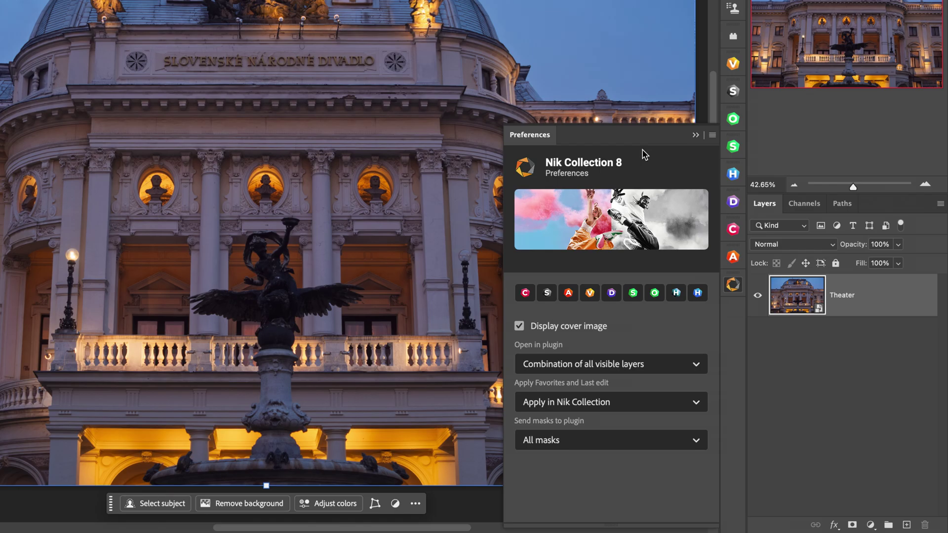
Collapse and reopen the Nik Collection 8 preferences beside the theater image
left_click_drag(583, 137, 734, 283)
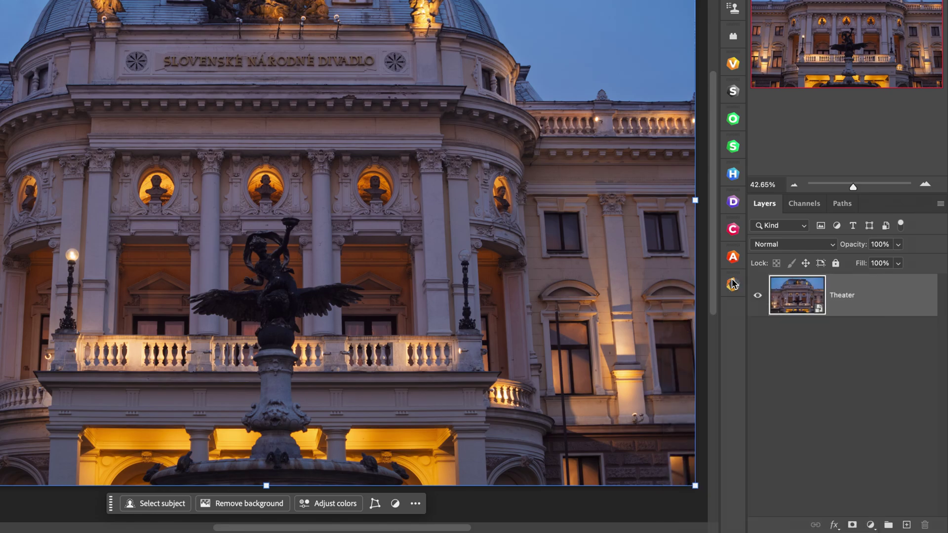
left_click(734, 287)
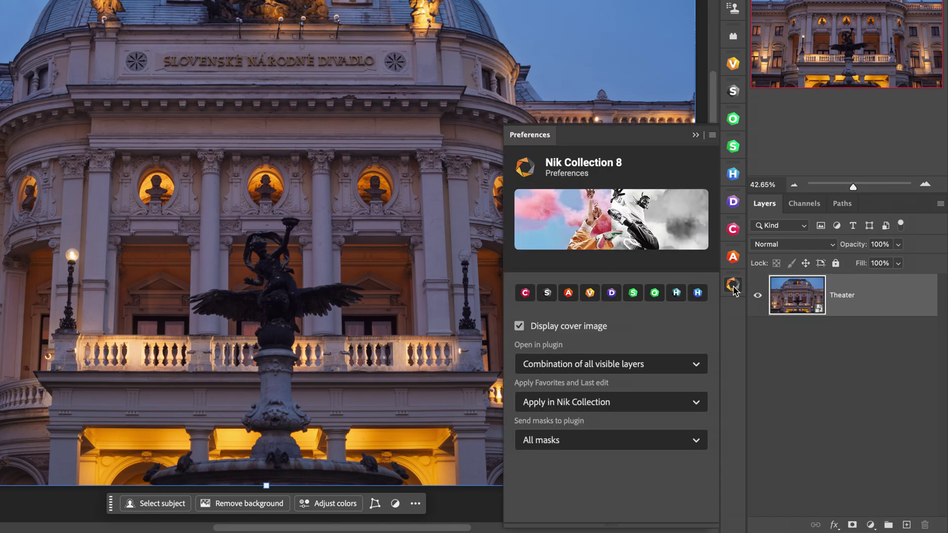
left_click(733, 286)
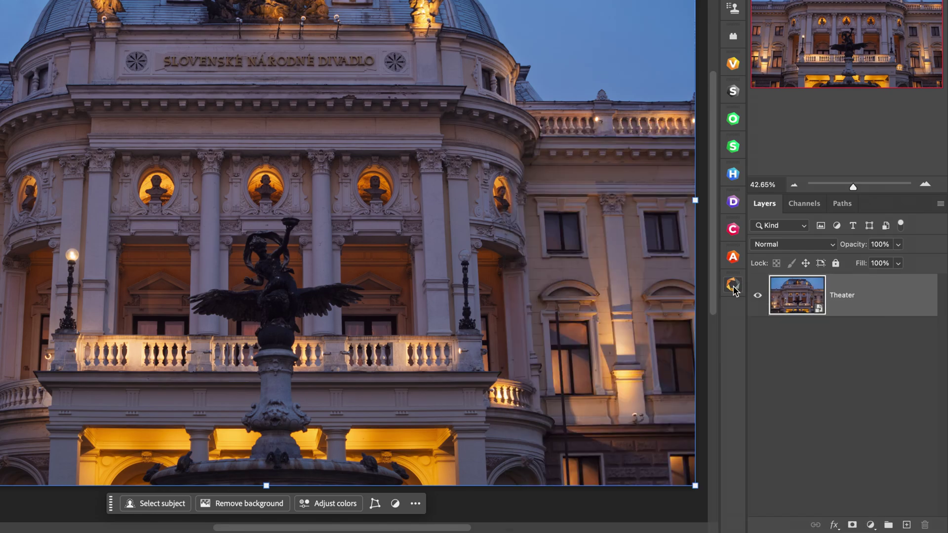
left_click(733, 287)
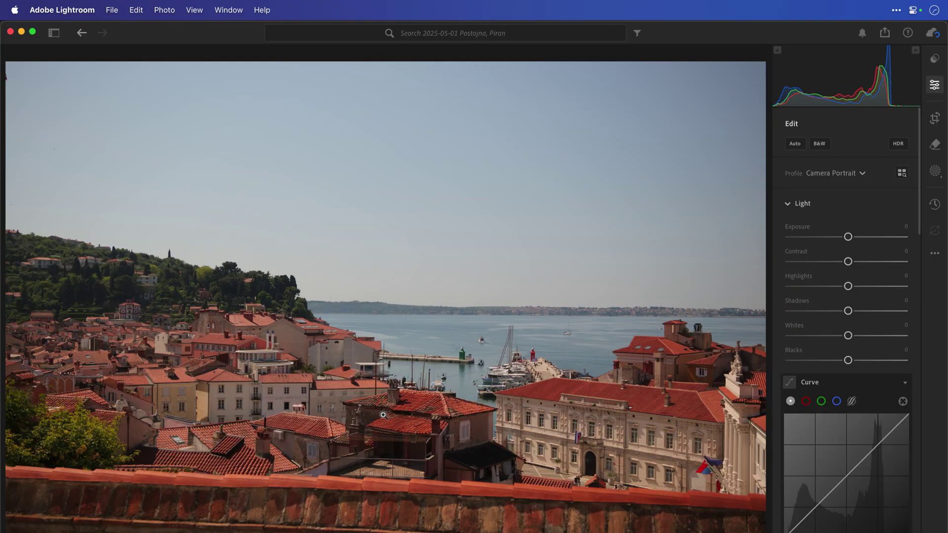
left_click(112, 9)
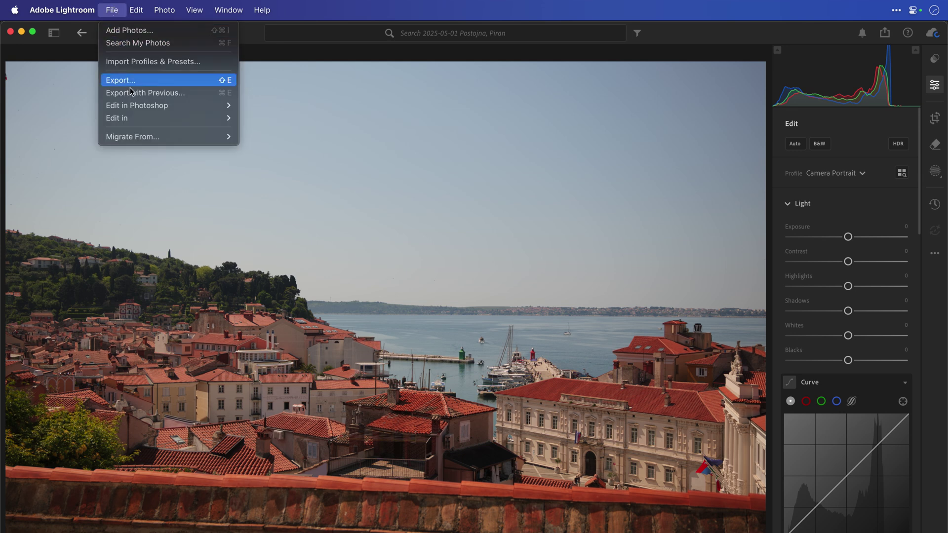
mouse_move(131, 106)
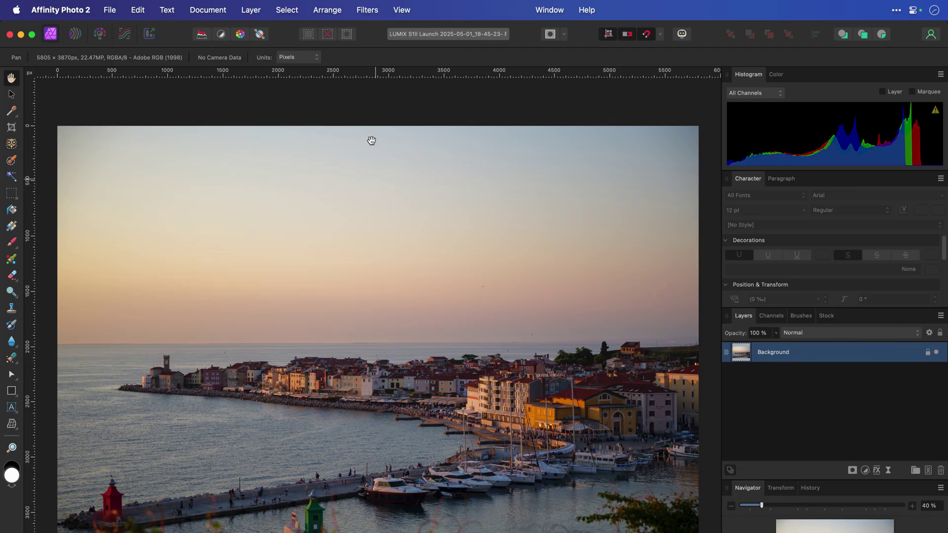
Open the harbor sunset photo in Nik 8 Analog Efex from Affinity Photo 2 and apply the Antique Blur preset
left_click(368, 10)
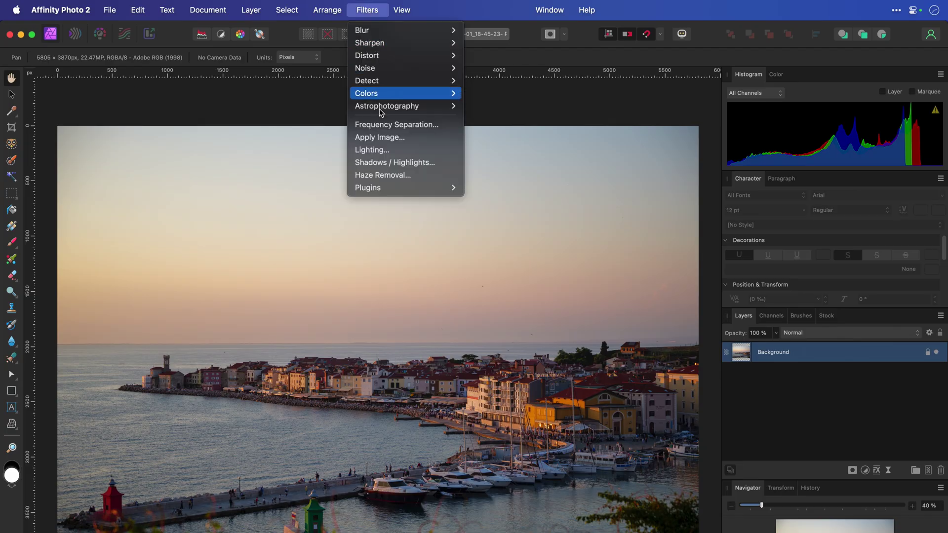
mouse_move(495, 192)
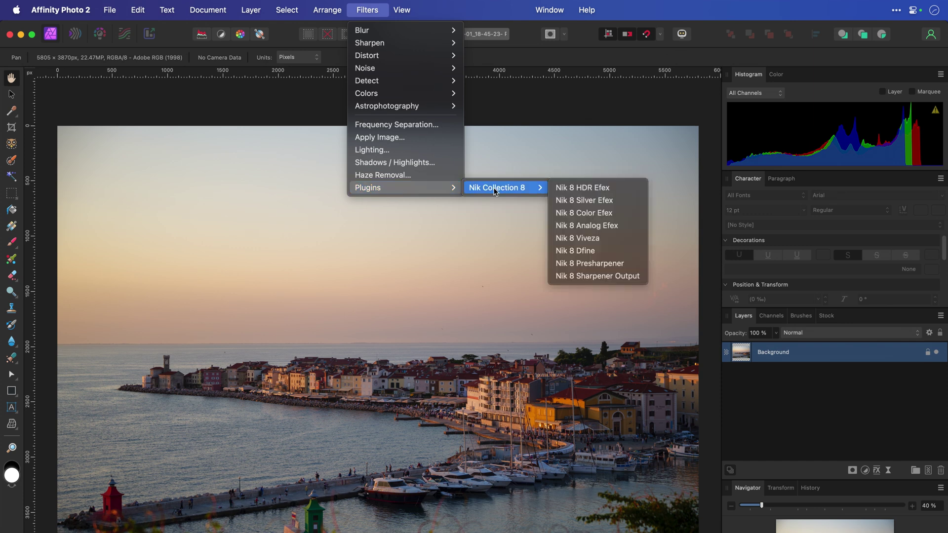
left_click(608, 226)
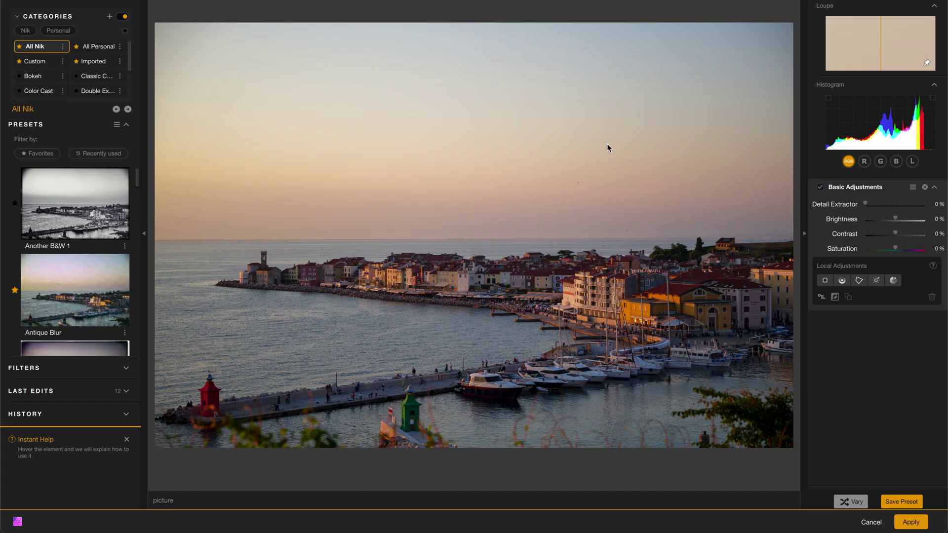
left_click(74, 291)
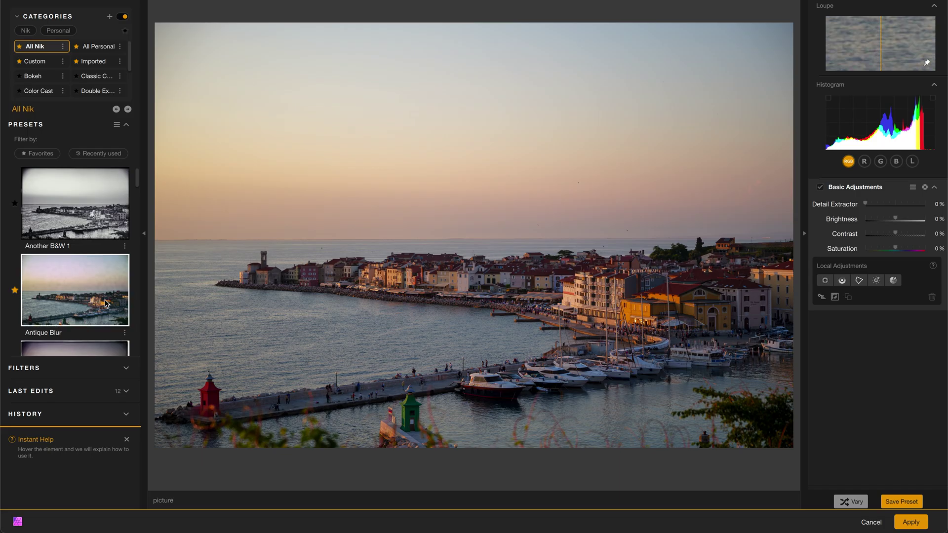
left_click(908, 523)
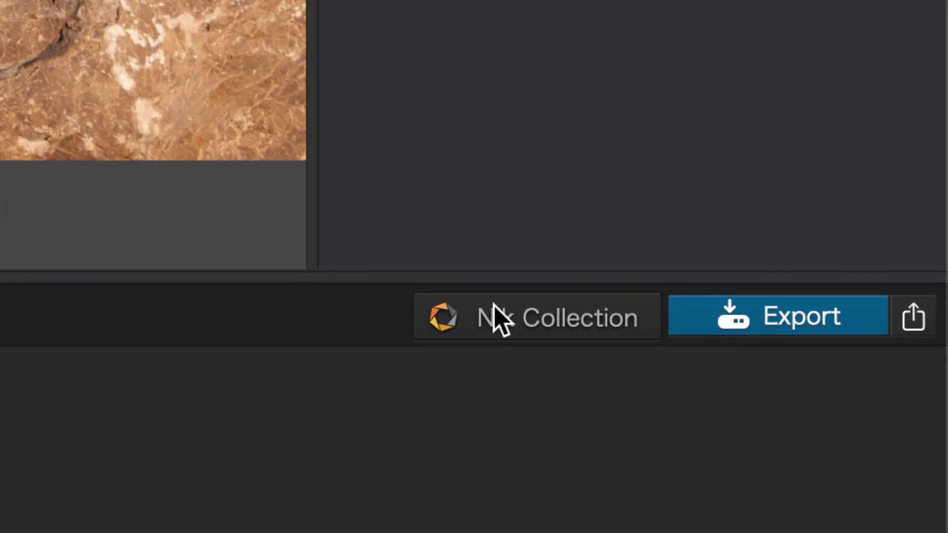
In DxO PhotoLab's Nik plugin selector, configure the export settings as TIFF with 16-bit quality and accept them
left_click(497, 318)
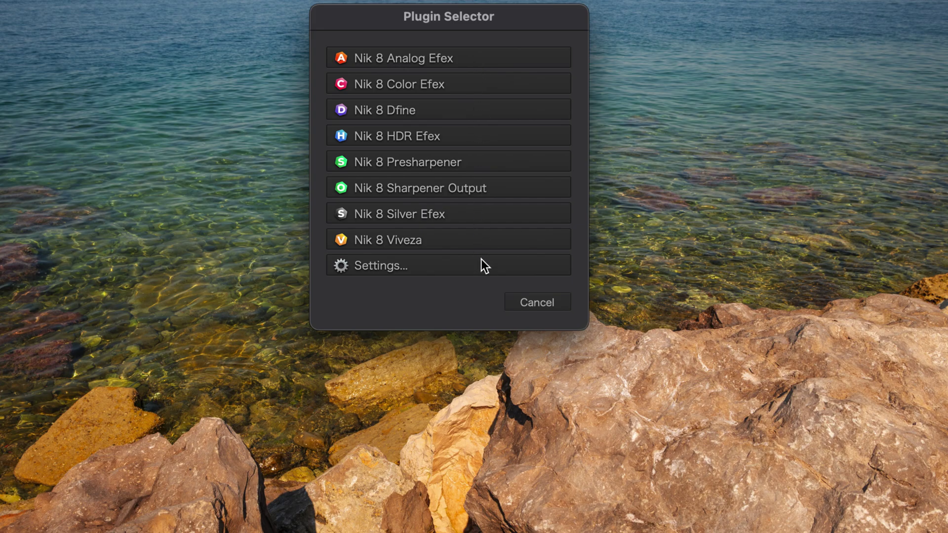
left_click(462, 267)
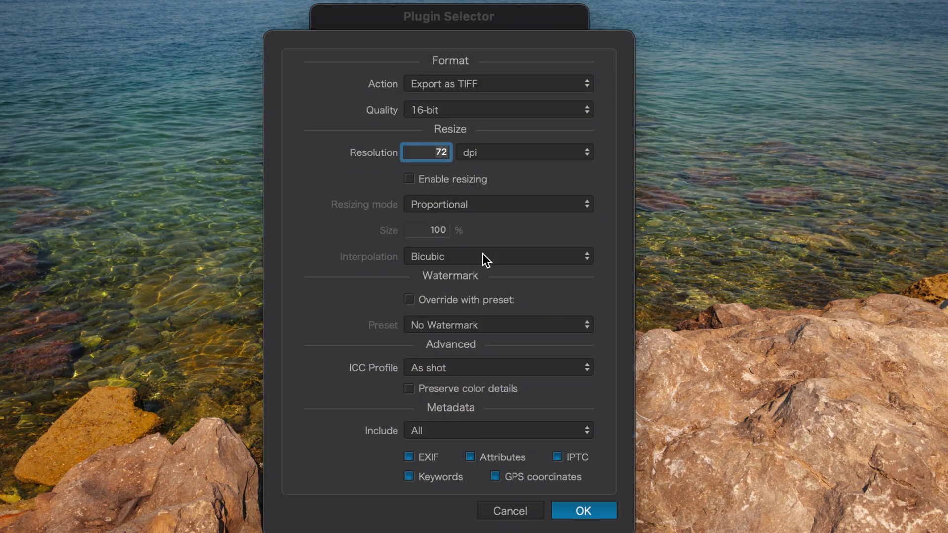
left_click(528, 89)
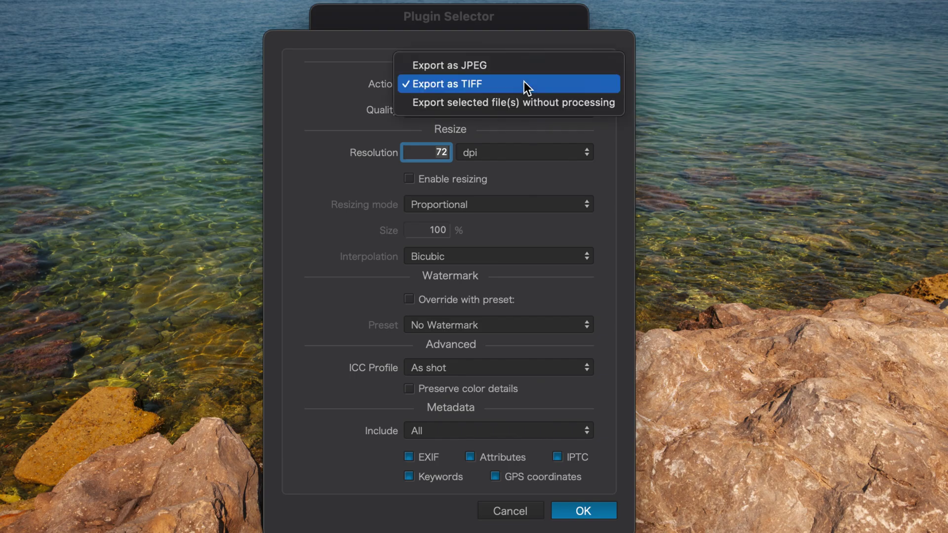
left_click(523, 83)
left_click(526, 109)
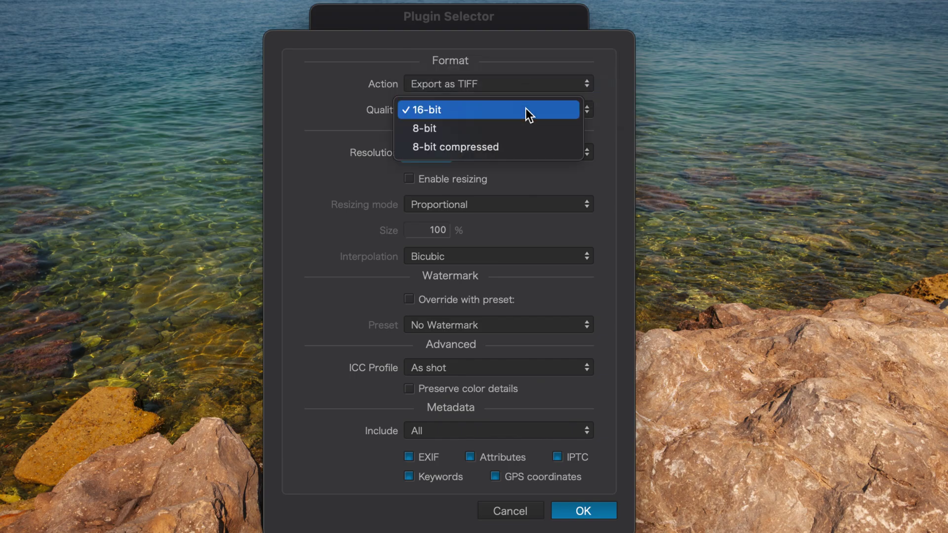
left_click(526, 108)
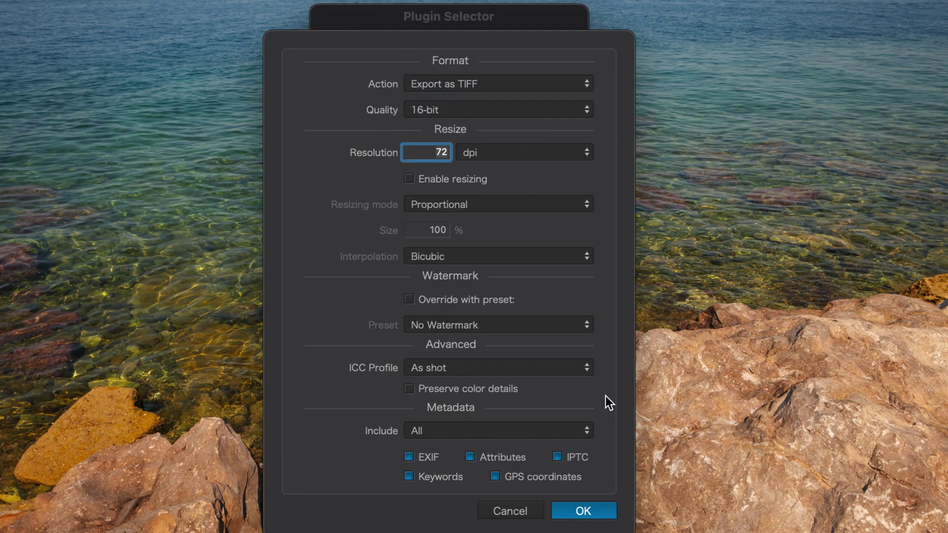
left_click(596, 510)
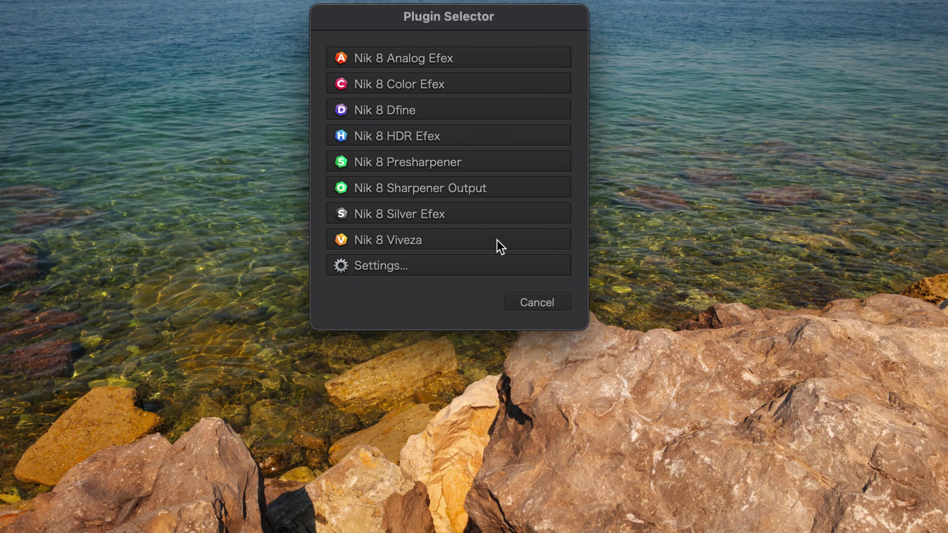
Edit the rocky shore photo in Nik 8 Silver Efex with a black-and-white preset, apply it, and view the resulting TIFF in PhotoLab
left_click(473, 218)
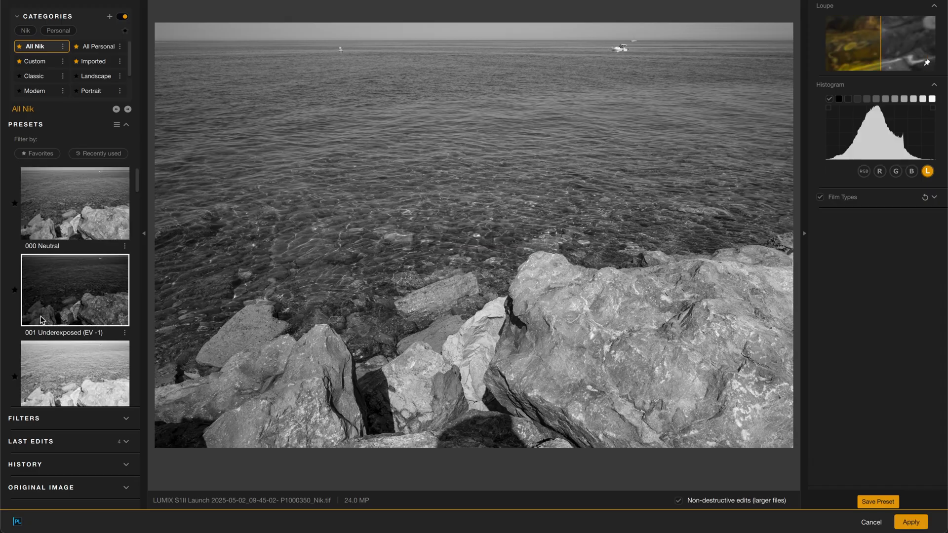
scroll(41, 320, "down", 5)
left_click(113, 296)
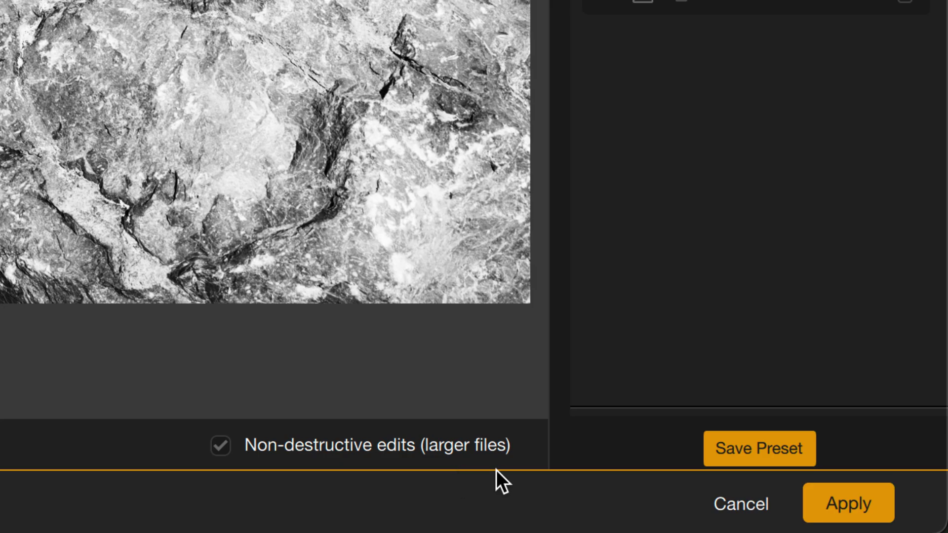
left_click(834, 504)
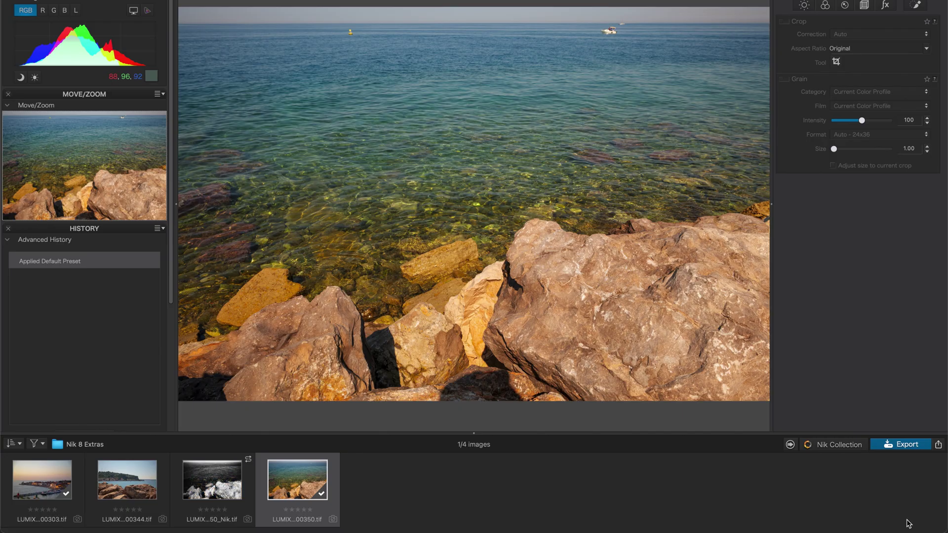
left_click(233, 492)
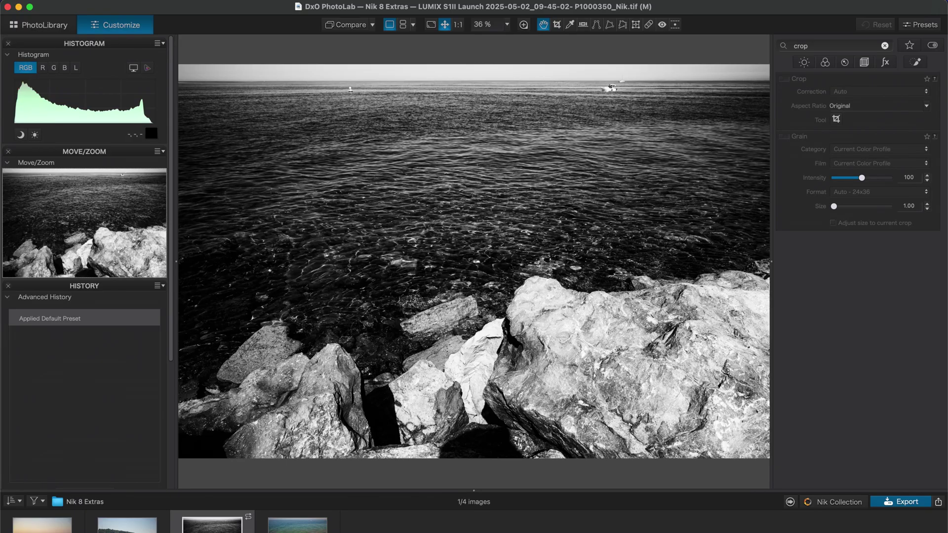
Switch to the Nik Collection 8 applications folder in Finder and launch Nik 8 Analog Efex as a standalone app
key("super+Tab")
right_click(354, 141)
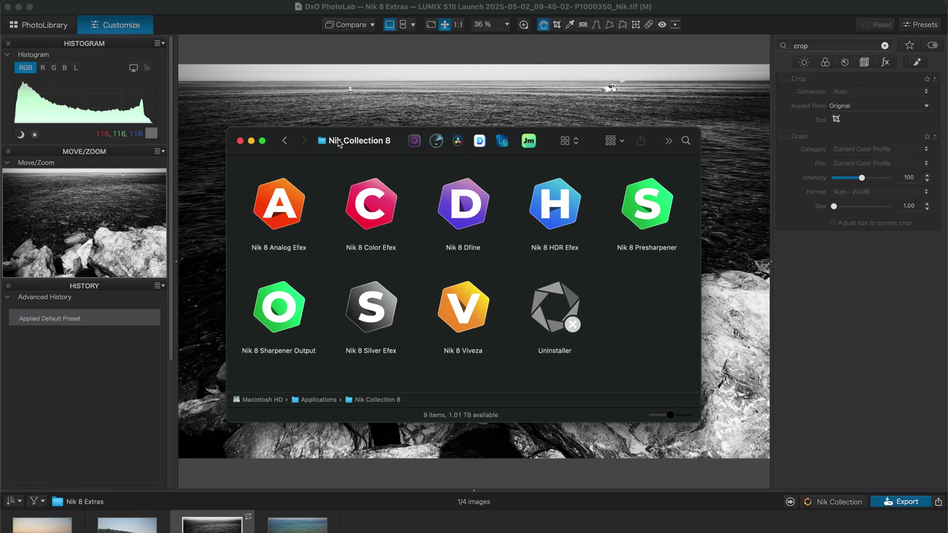
left_click(292, 198)
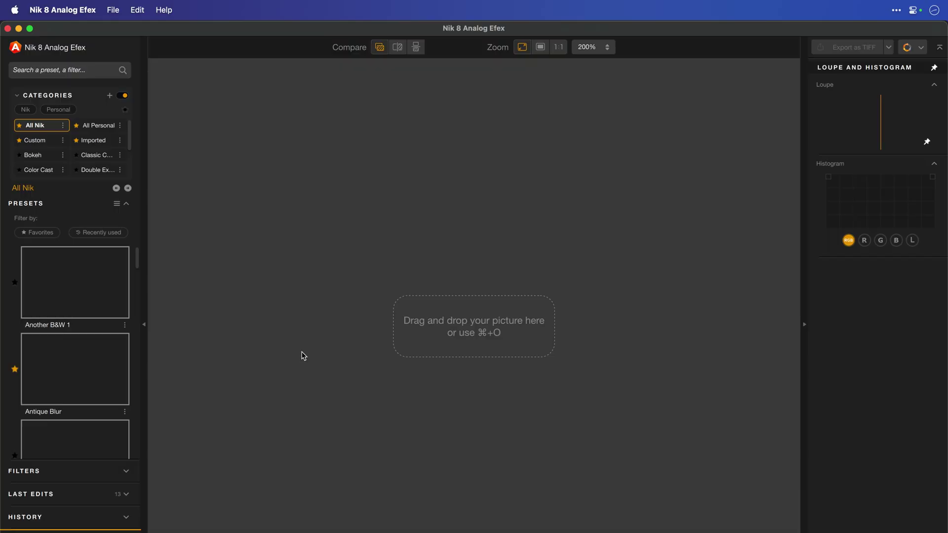
Load the concert photo of the singer with a raised hand from the Photos album Lent Festival into Analog Efex
key("super+Tab")
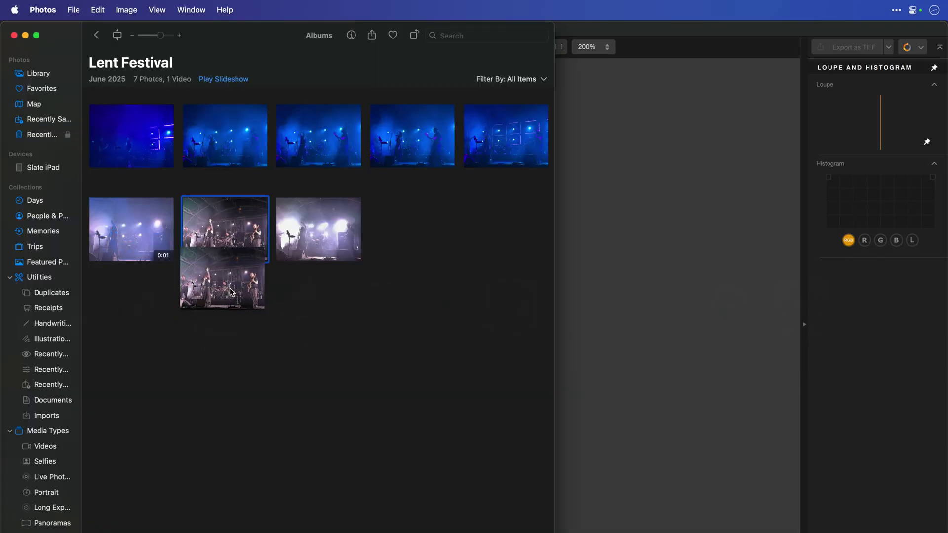
left_click_drag(230, 292, 645, 303)
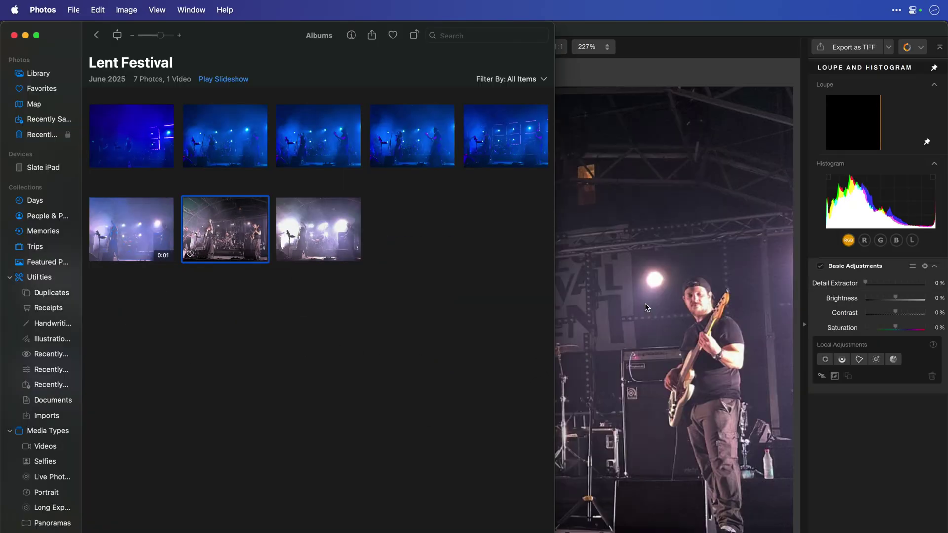
left_click(645, 304)
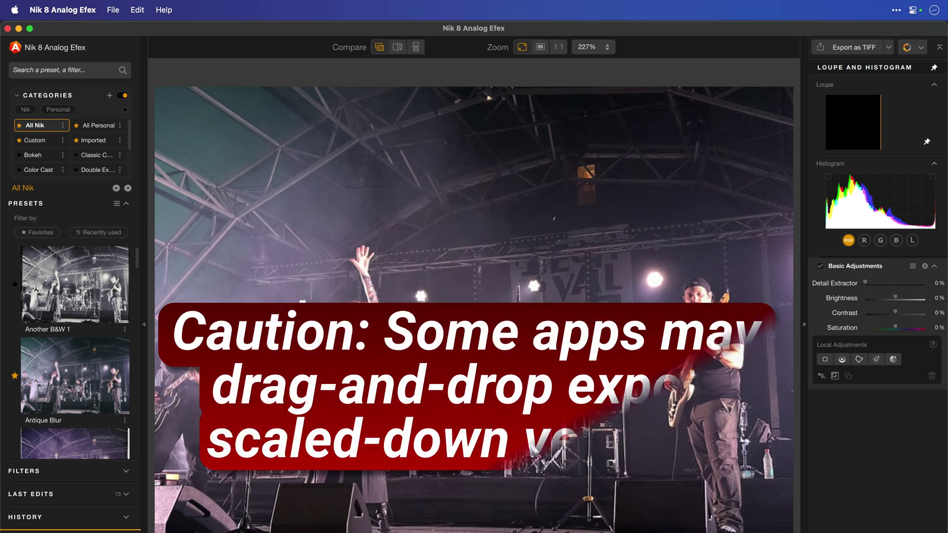
Try the Antique Blur, Autochrome 2, a black-and-white preset and the preset below Blue Faded on the concert photo
left_click(87, 382)
scroll(86, 378, "down", 4)
left_click(81, 338)
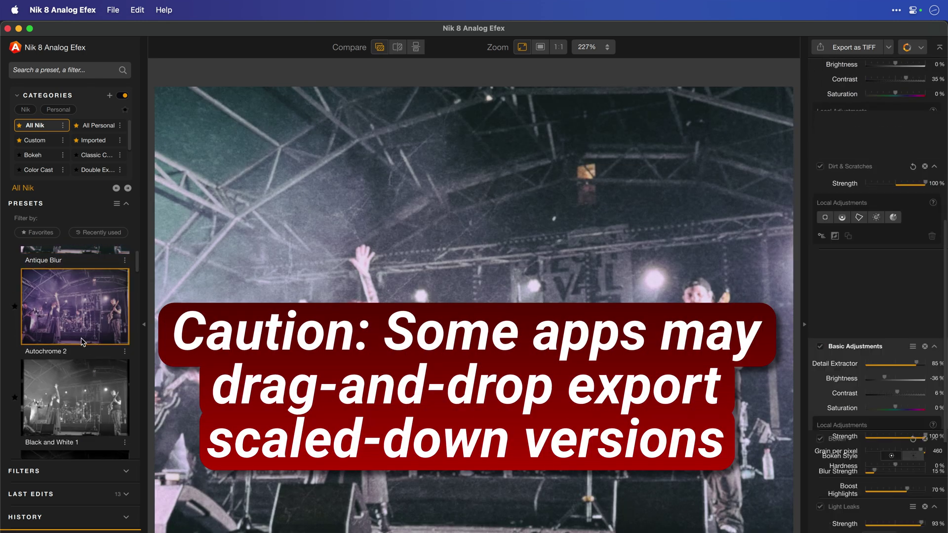
scroll(81, 355, "down", 5)
left_click(81, 364)
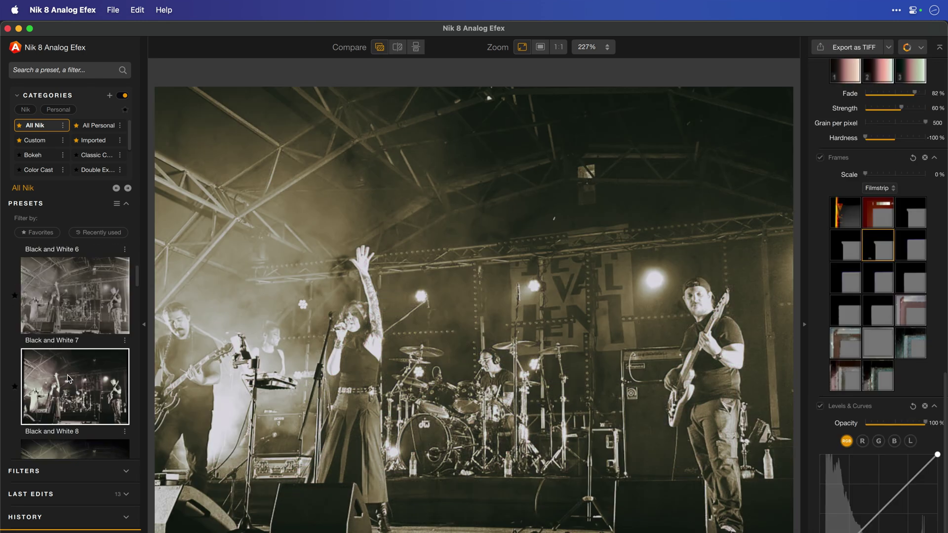
scroll(67, 375, "down", 6)
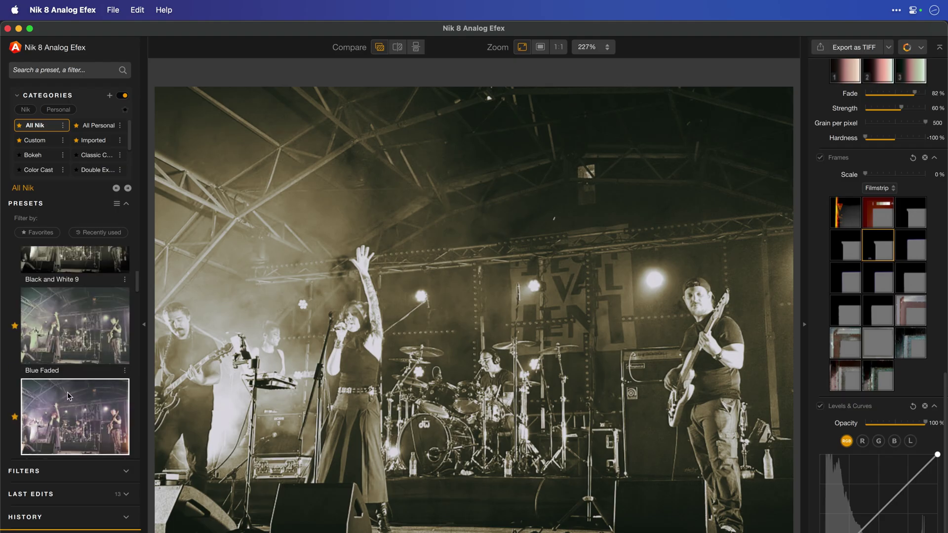
left_click(68, 392)
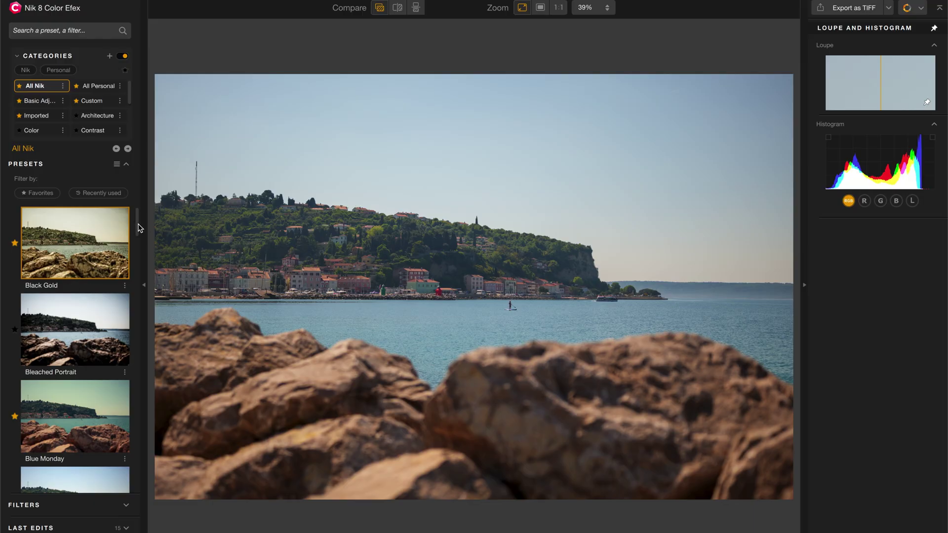
Try the HDR Like, Lavander, Light & Bright - Heavenly Blue, Purple Film and Soft and Grainy presets on the coastal photo in Color Efex
left_click_drag(140, 228, 124, 317)
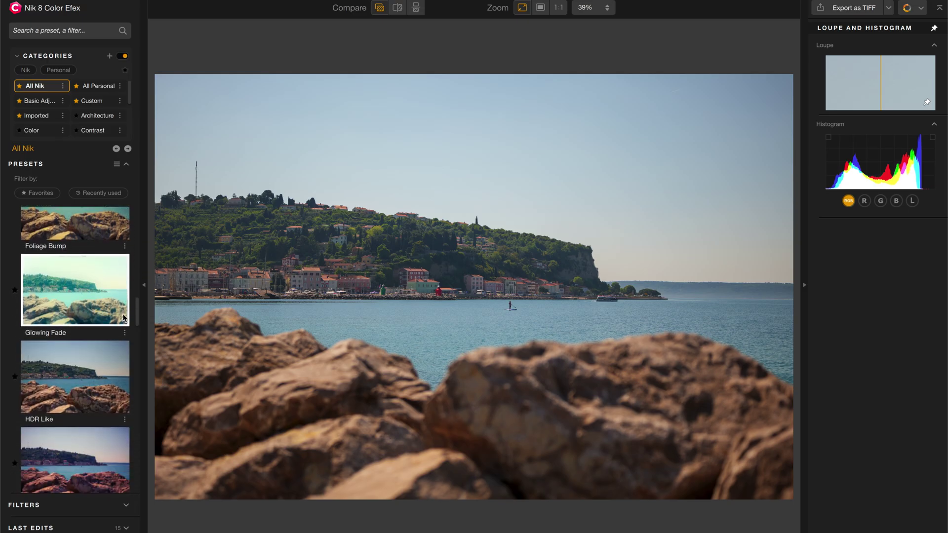
left_click(77, 374)
scroll(77, 374, "down", 2)
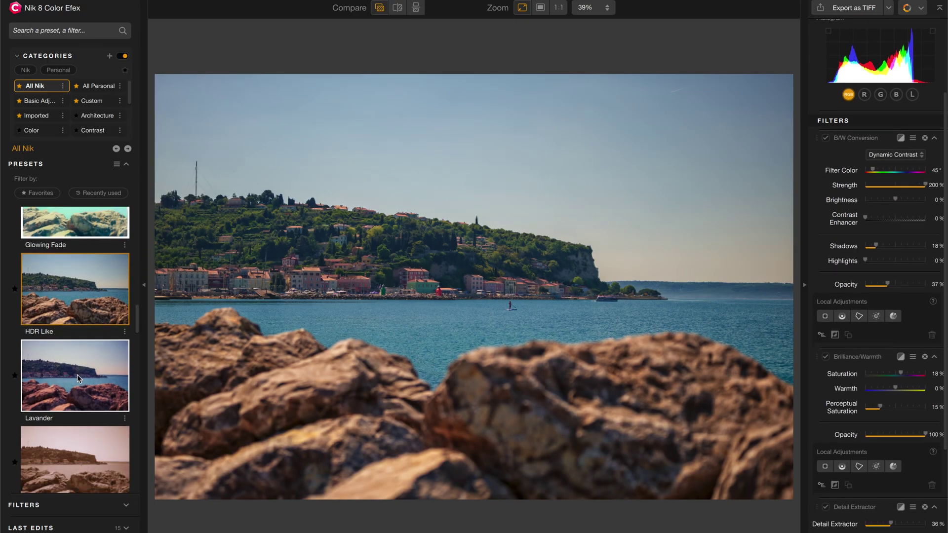
left_click(77, 375)
scroll(77, 374, "down", 3)
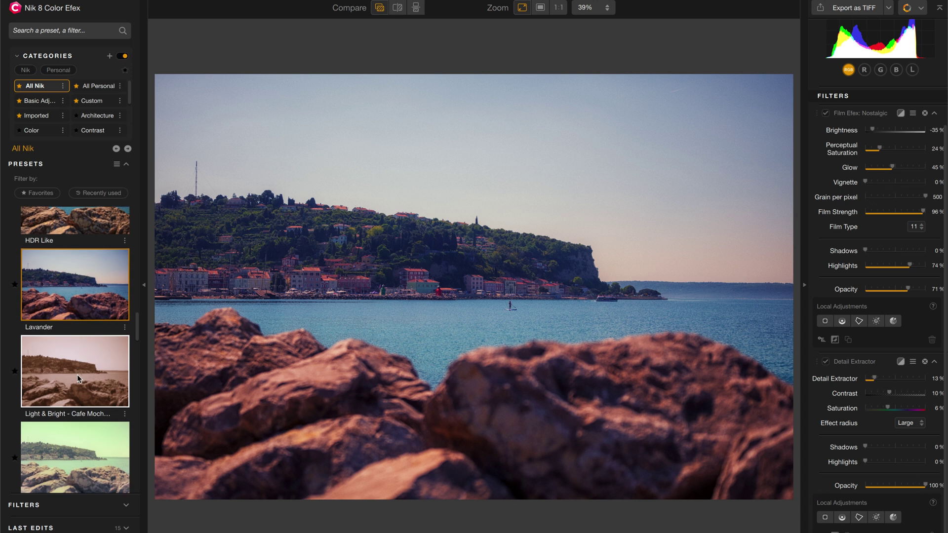
left_click(78, 379)
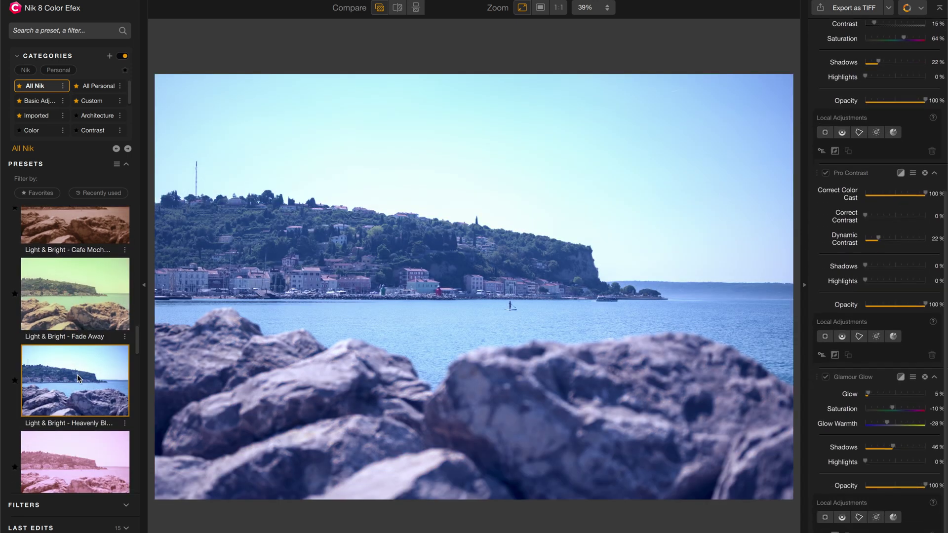
scroll(78, 378, "down", 3)
scroll(77, 374, "down", 3)
left_click(79, 334)
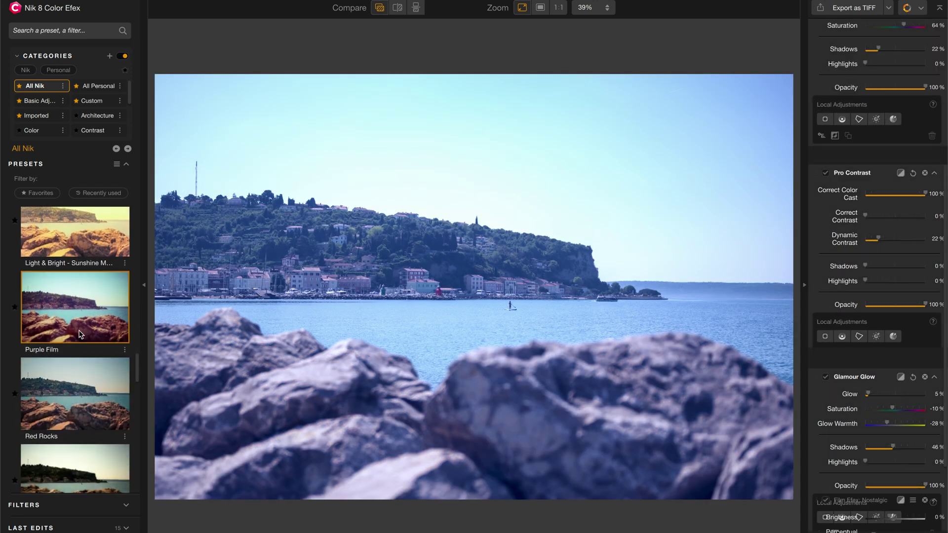
scroll(79, 334, "down", 5)
left_click(79, 334)
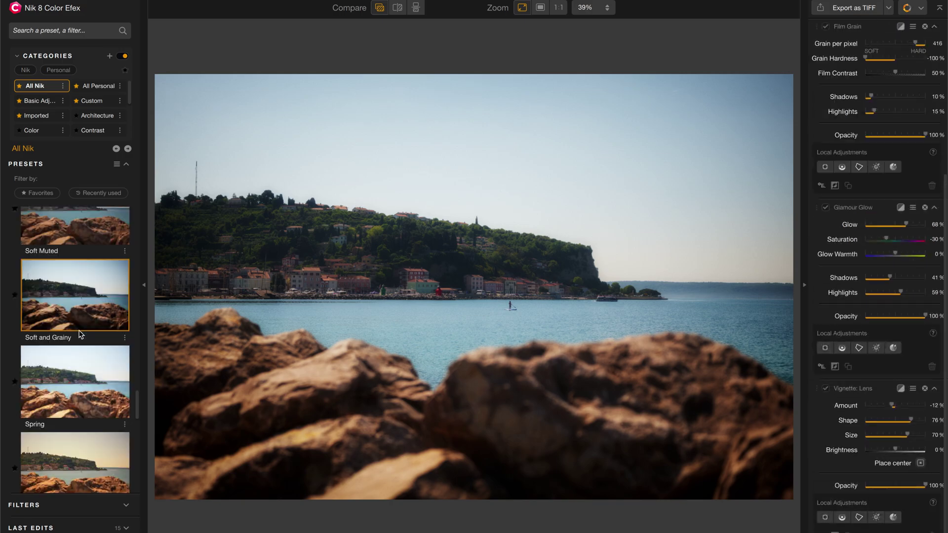
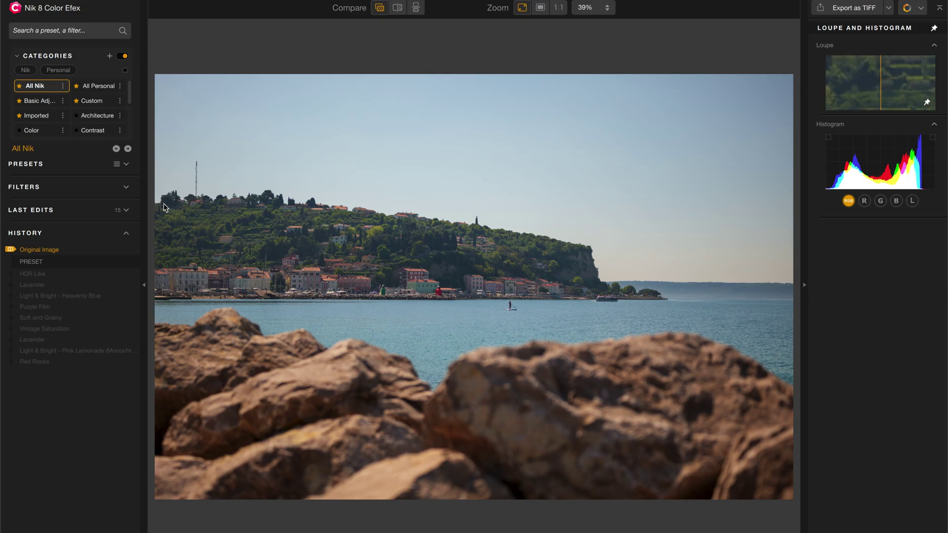
Browse the full list of Color Efex filters and add the B/W Conversion filter to the coastal photo
left_click(126, 189)
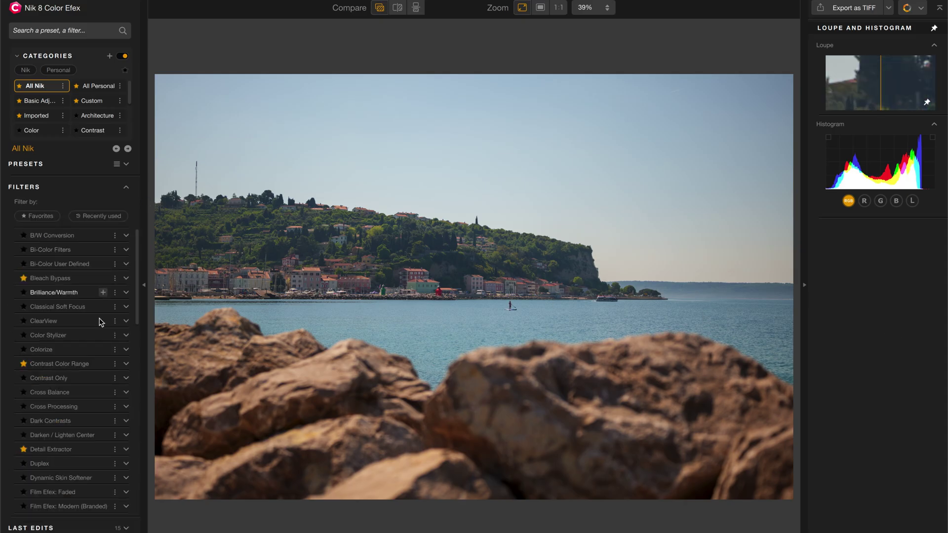
scroll(96, 379, "down", 10)
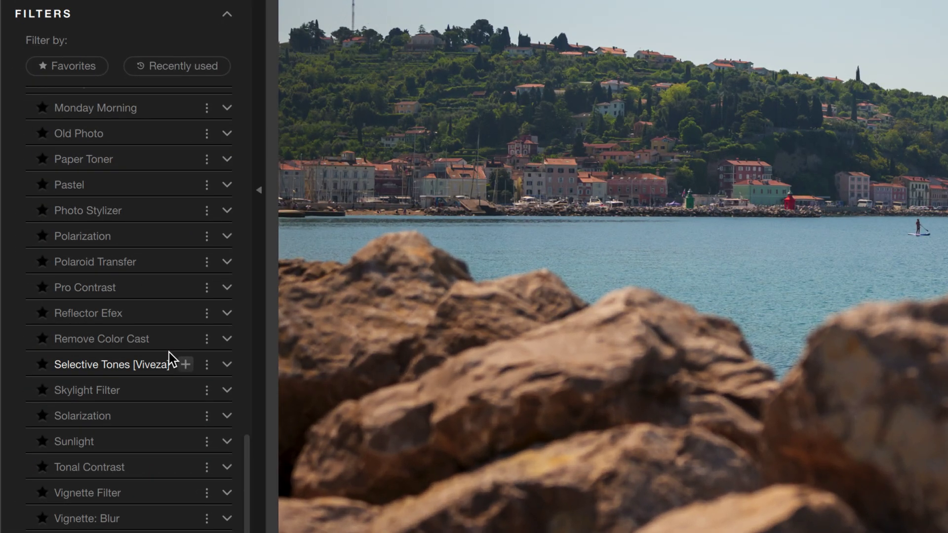
scroll(93, 375, "up", 7)
scroll(169, 359, "up", 4)
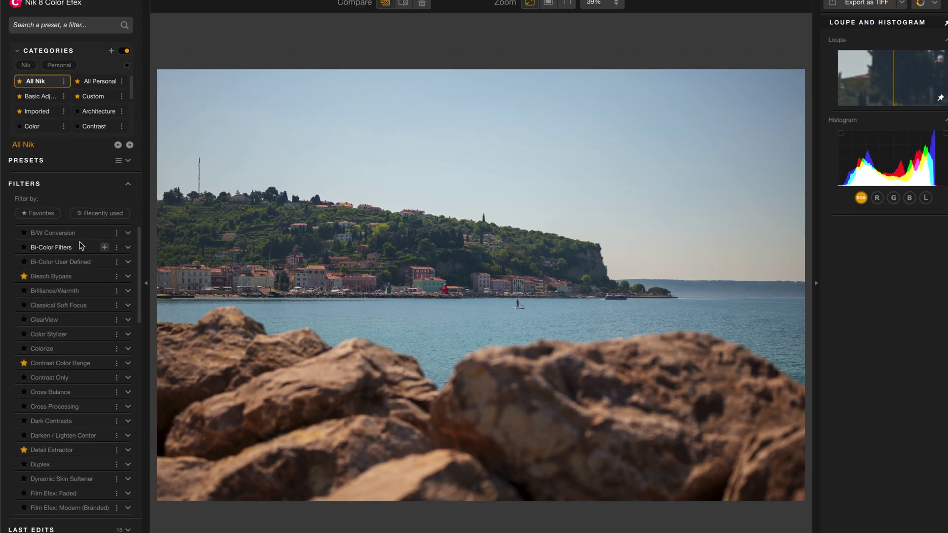
left_click(73, 240)
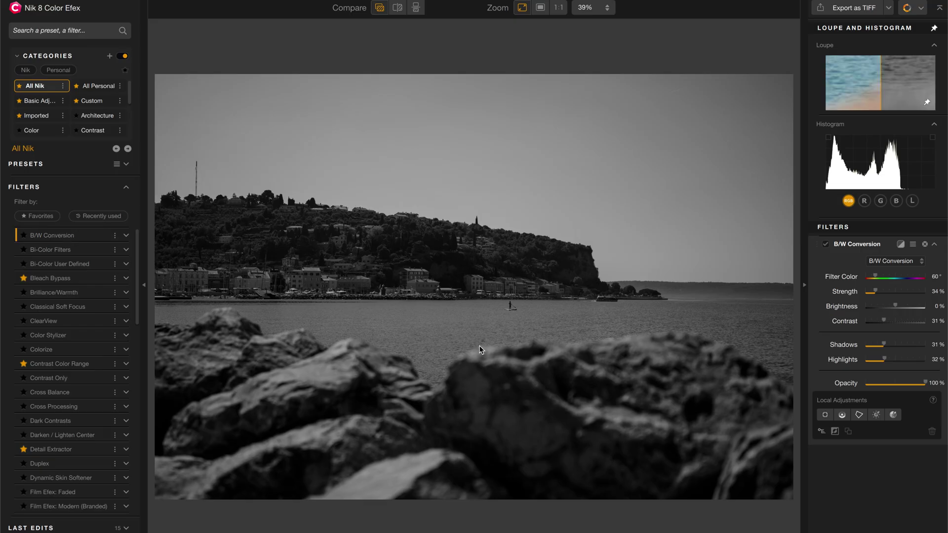
Browse the Color Efex filter list and search the presets and filters for "color"
scroll(79, 388, "down", 5)
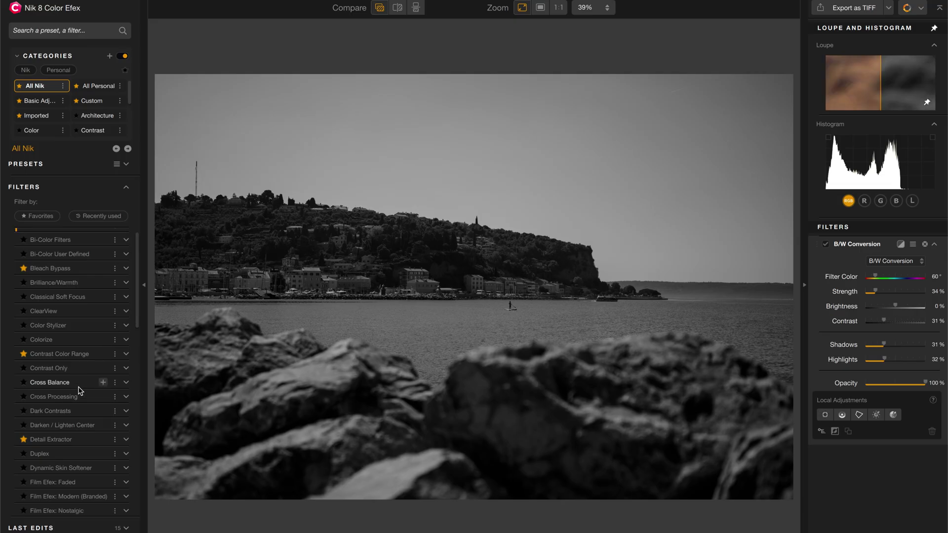
scroll(79, 390, "down", 5)
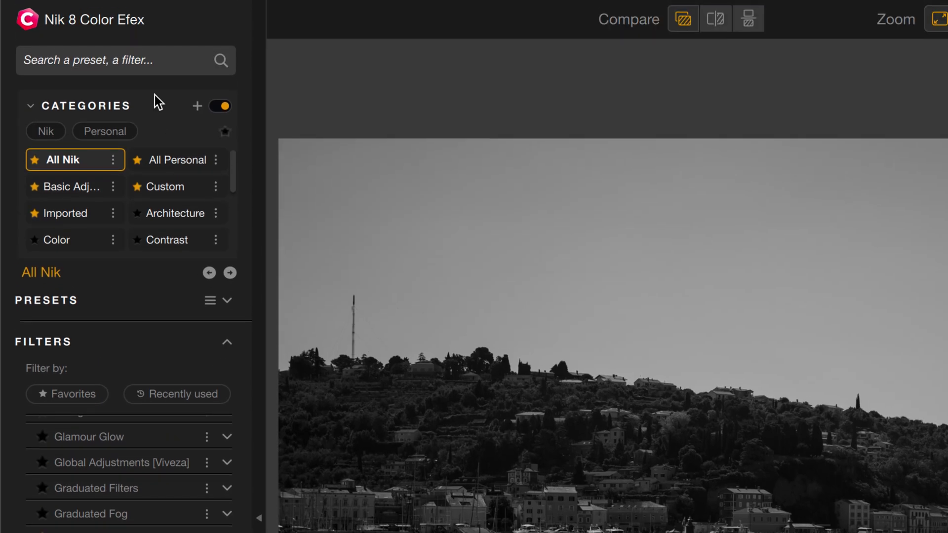
left_click(135, 61)
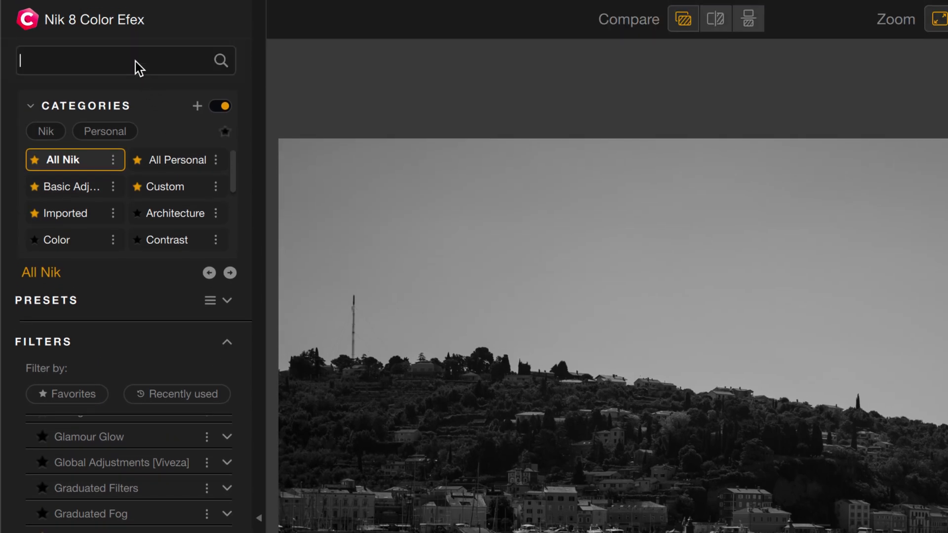
type("color")
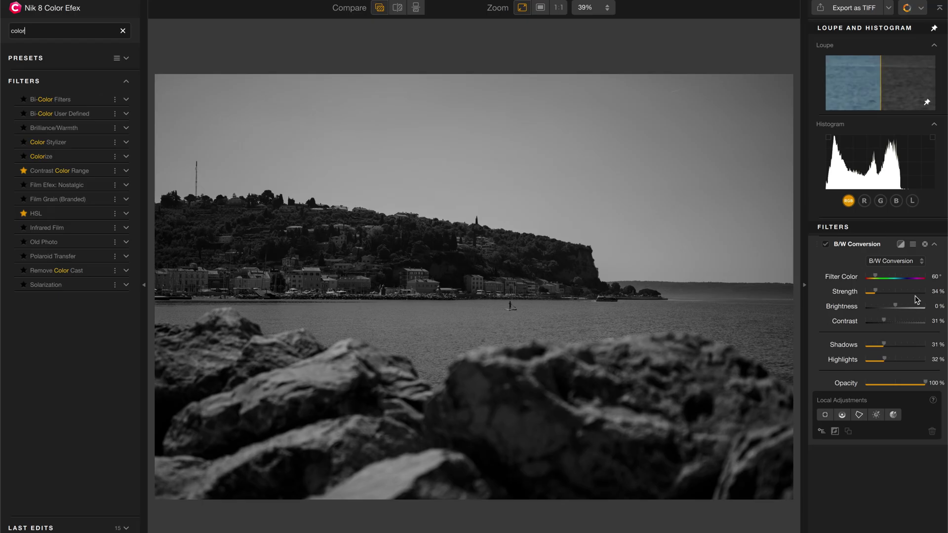
Try Bi-Color Filters in place of B/W Conversion, undo the replacement, and add Bi-Color Filters as an additional filter
left_click(69, 102)
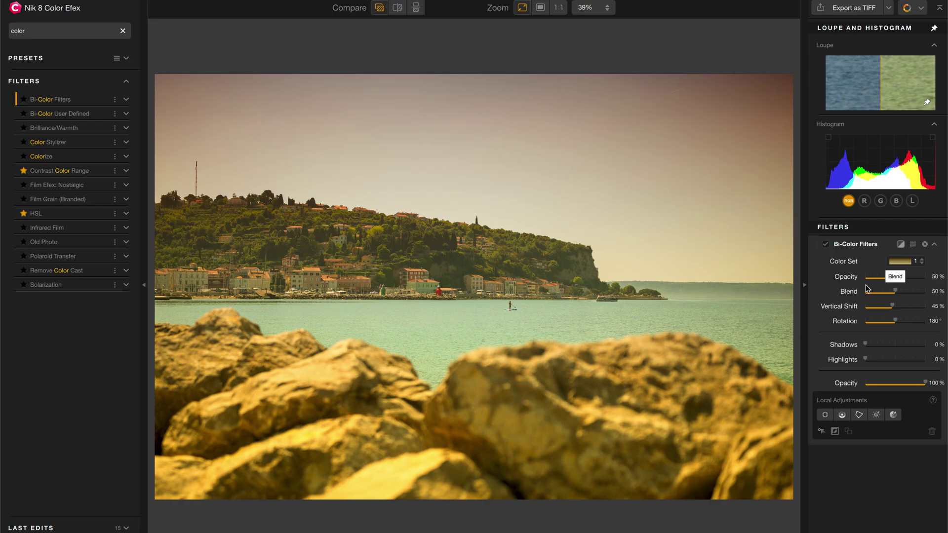
key("ctrl+z")
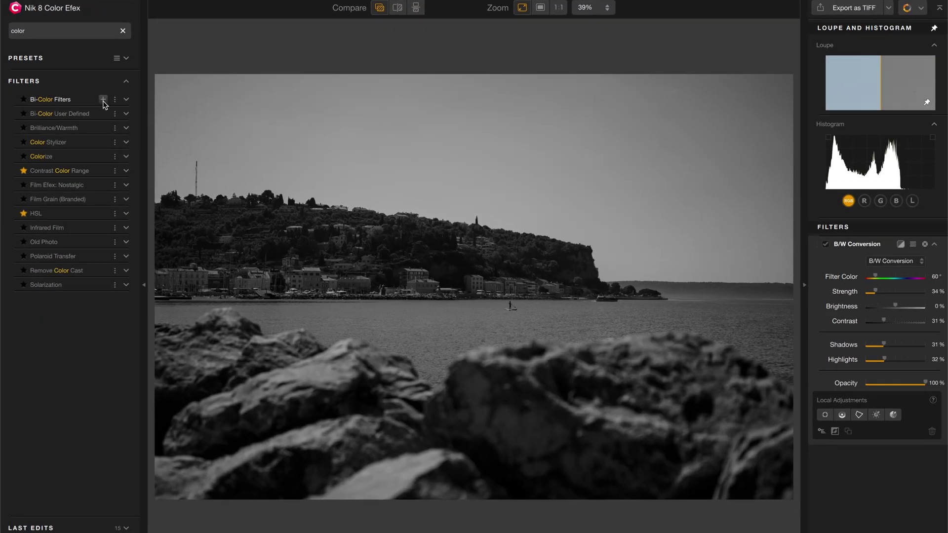
left_click(103, 100)
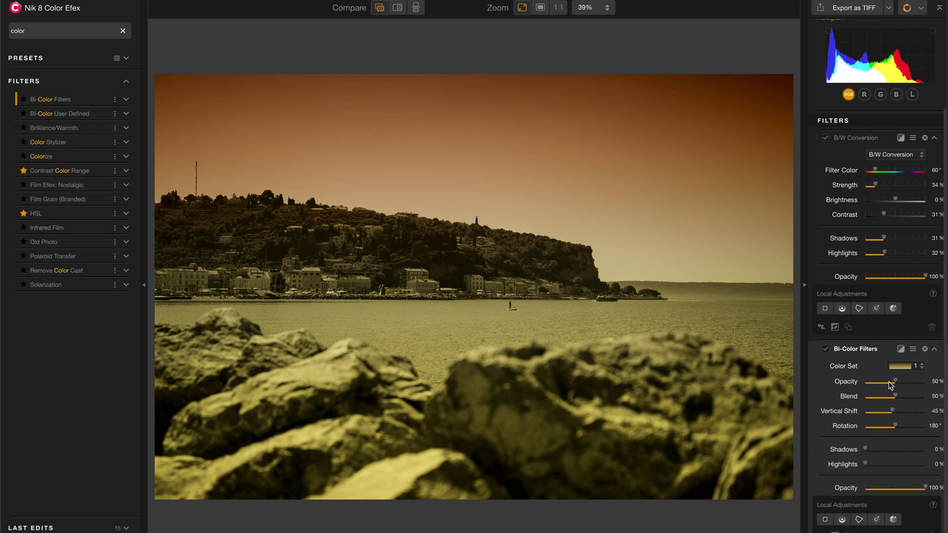
Move Bi-Color Filters above B/W Conversion in the filter stack and remove the B/W Conversion filter
left_click_drag(873, 353, 872, 148)
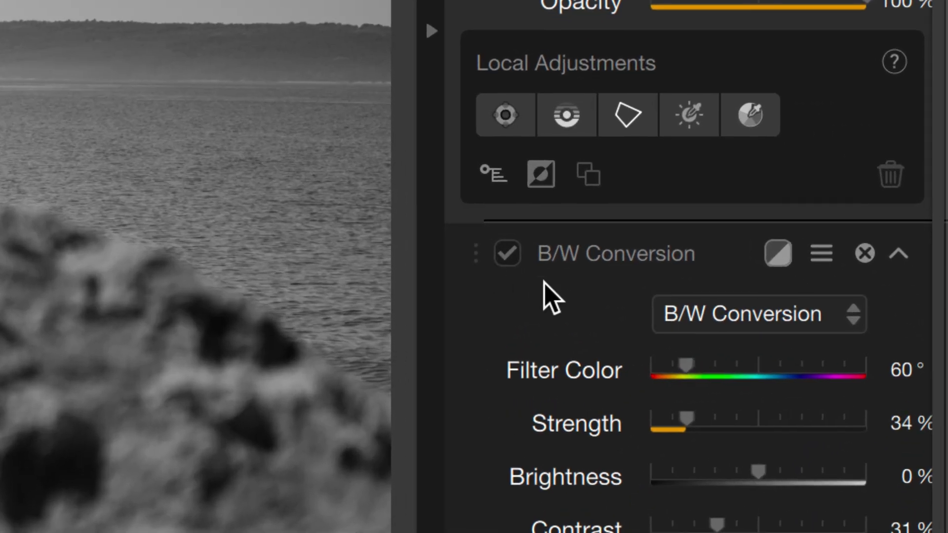
left_click(865, 254)
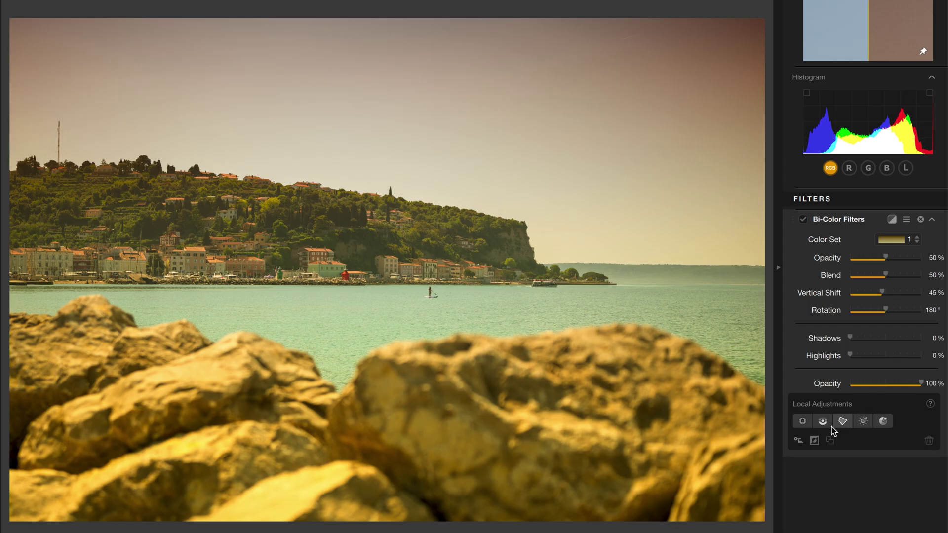
Place a Bi-Color Filters control point in the sky and stretch its area into a wide ellipse spanning the photo
left_click(803, 422)
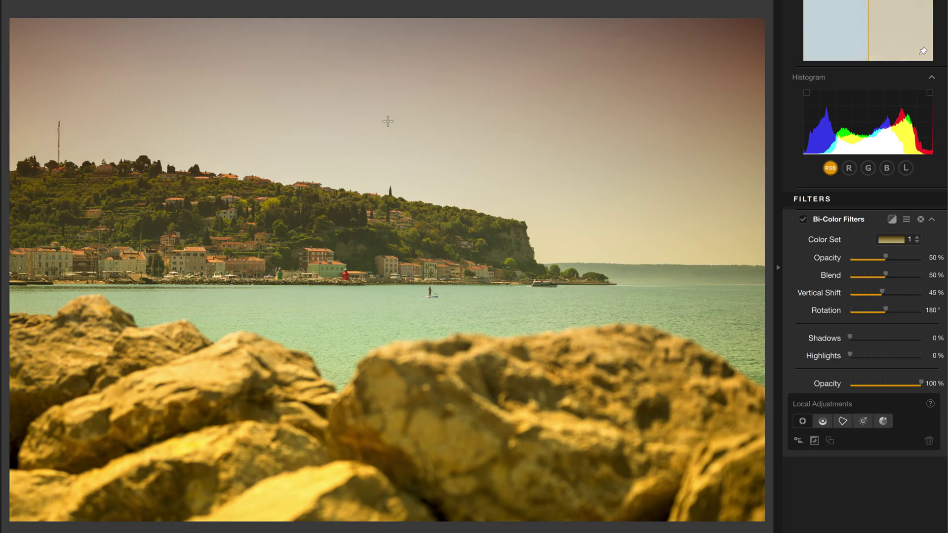
left_click(348, 94)
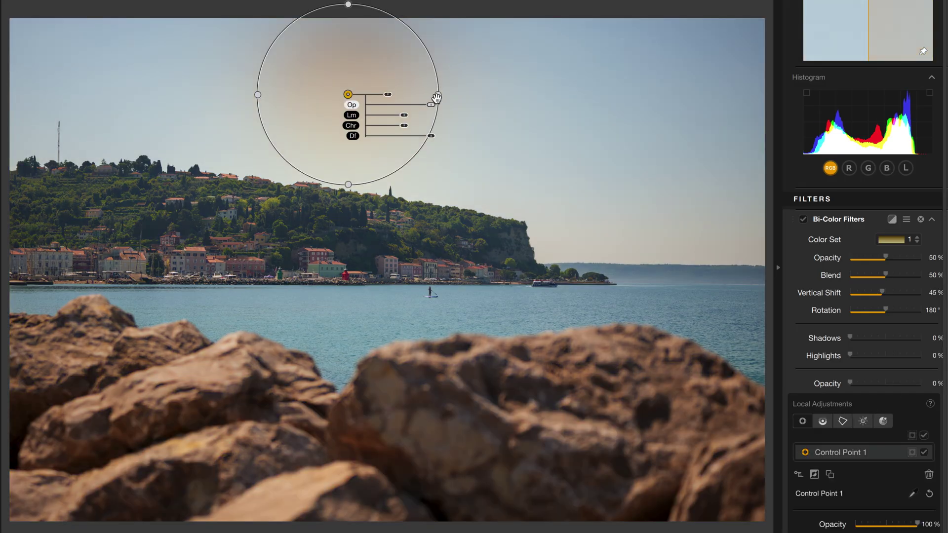
left_click_drag(437, 97, 773, 102)
left_click_drag(349, 184, 350, 218)
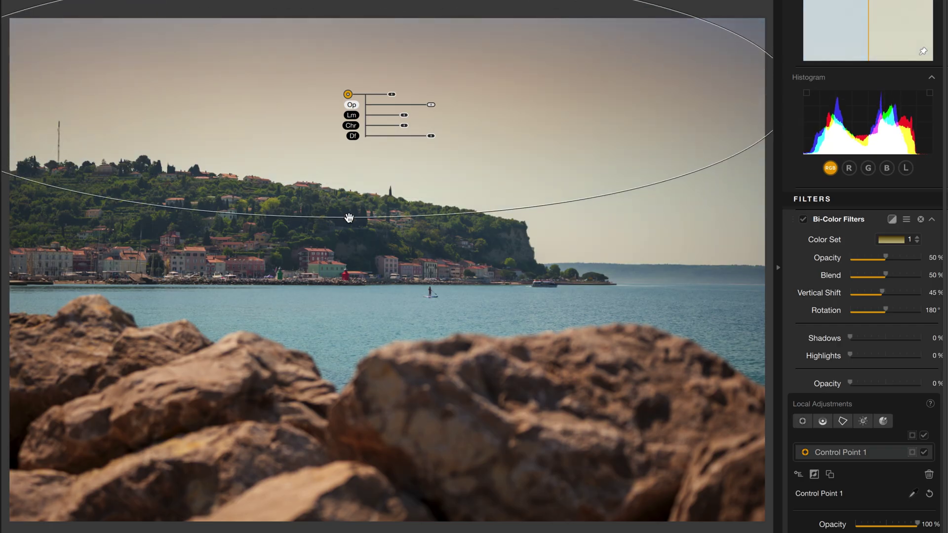
With the control point's mask shown, move the point onto the wooded hillside and flatten its ellipse around the hill, then hide the mask
left_click(912, 452)
mouse_move(441, 140)
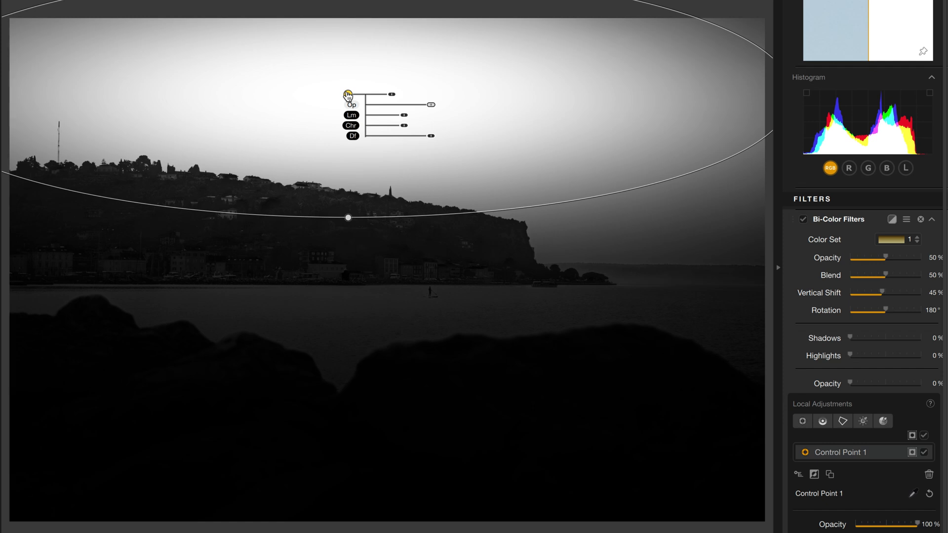
left_click_drag(348, 94, 283, 232)
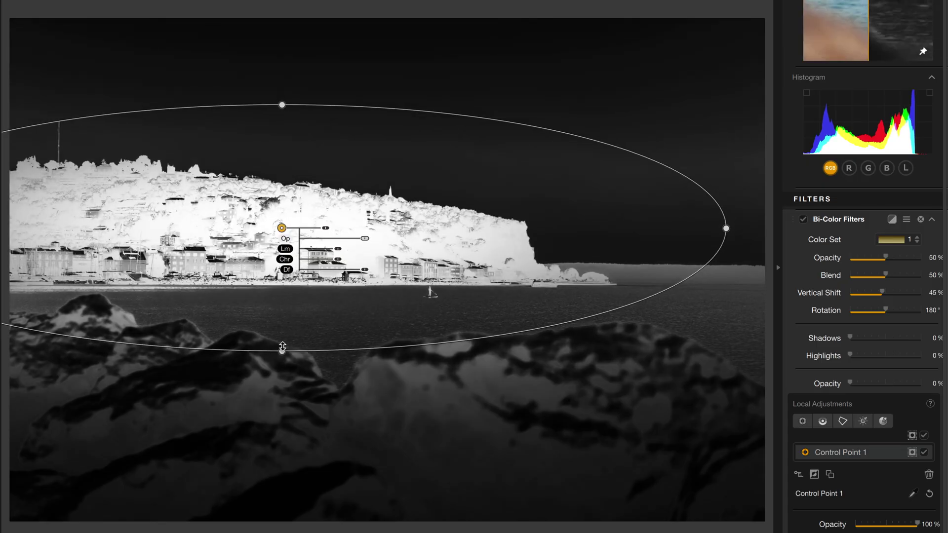
left_click_drag(282, 351, 281, 306)
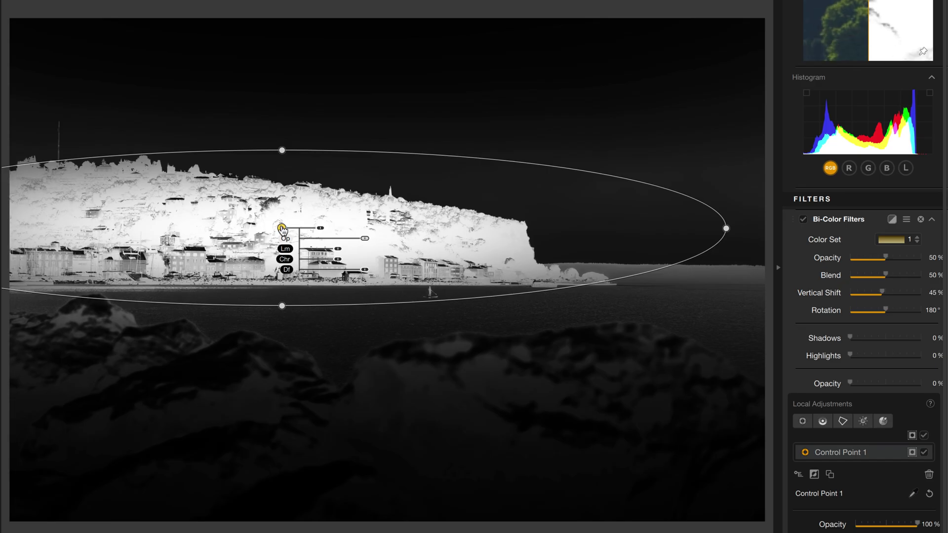
left_click_drag(282, 228, 265, 226)
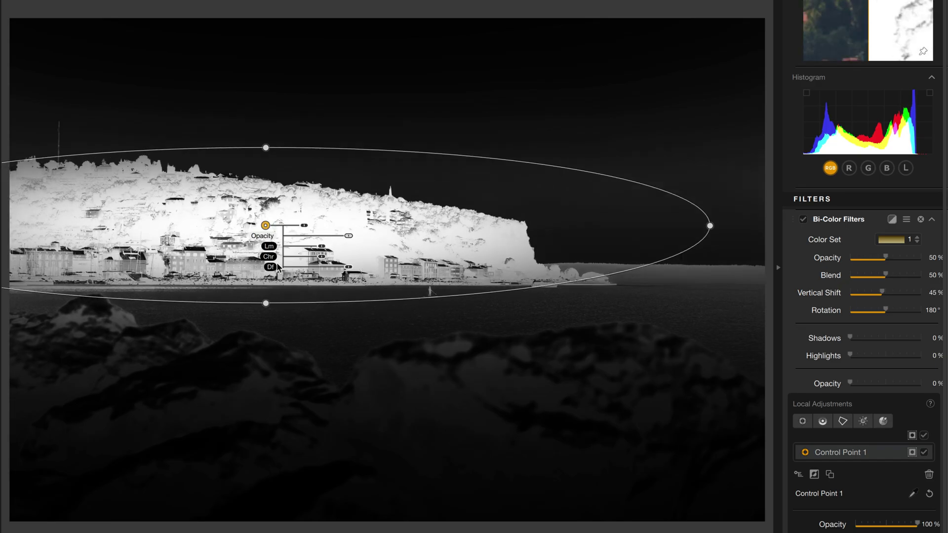
left_click(914, 453)
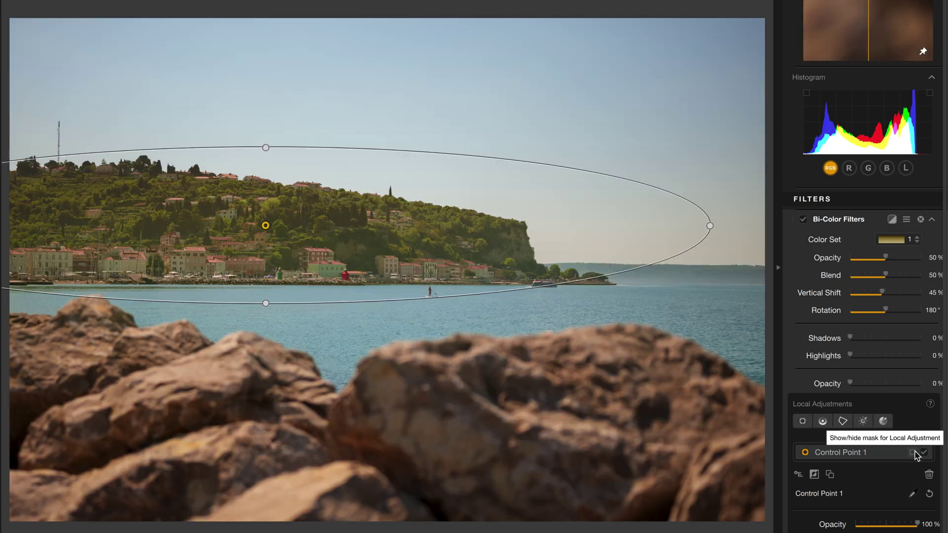
Open the Color Set choices of the Bi-Color Filters
left_click(915, 239)
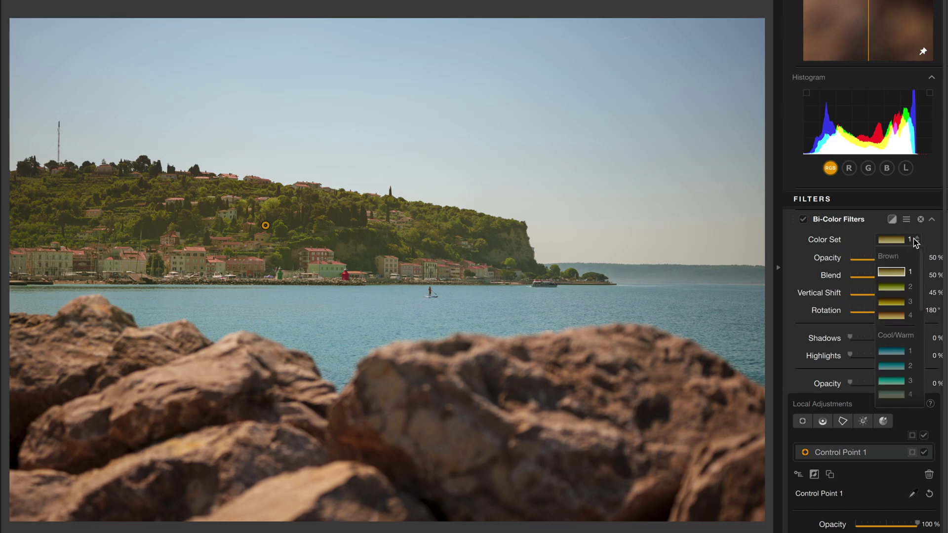